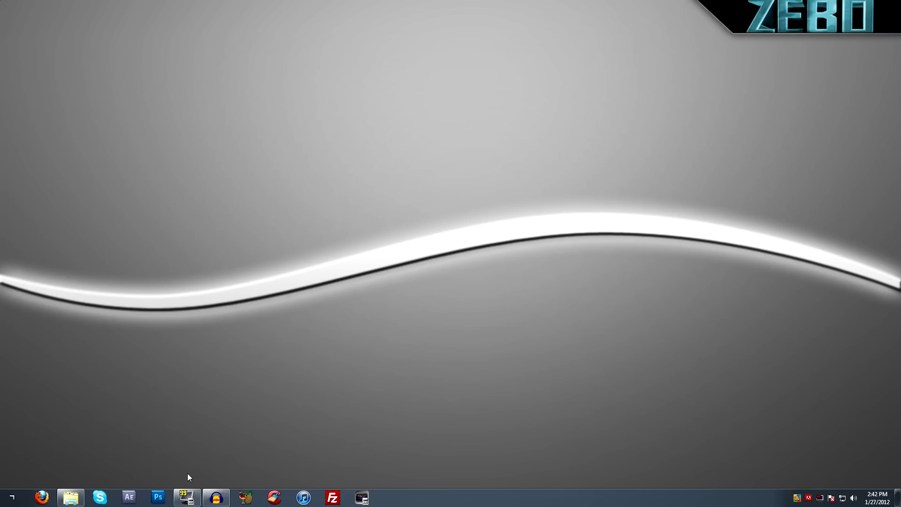
- Launch After Effects CS5 from the taskbar to an empty Untitled Project
click(134, 496)
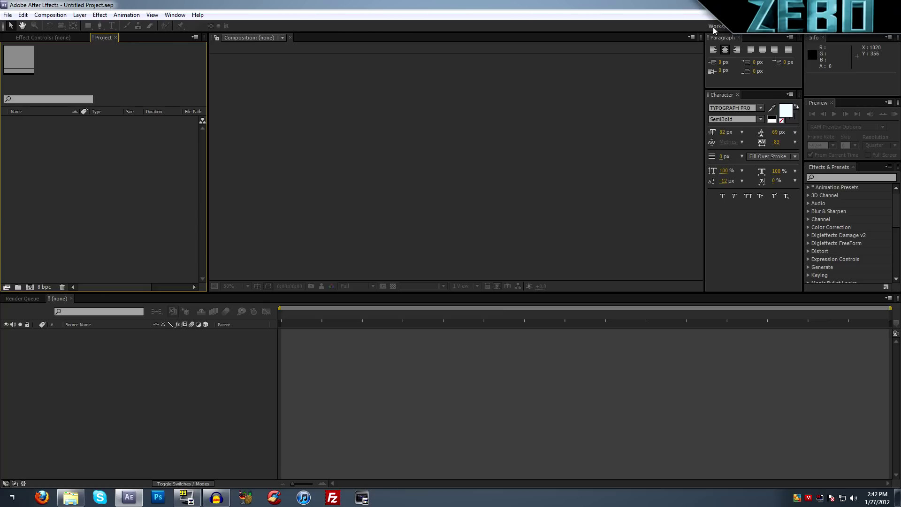
- Switch to the All Panels workspace, dock the Smoother panel, and reset the layout to default
click(751, 26)
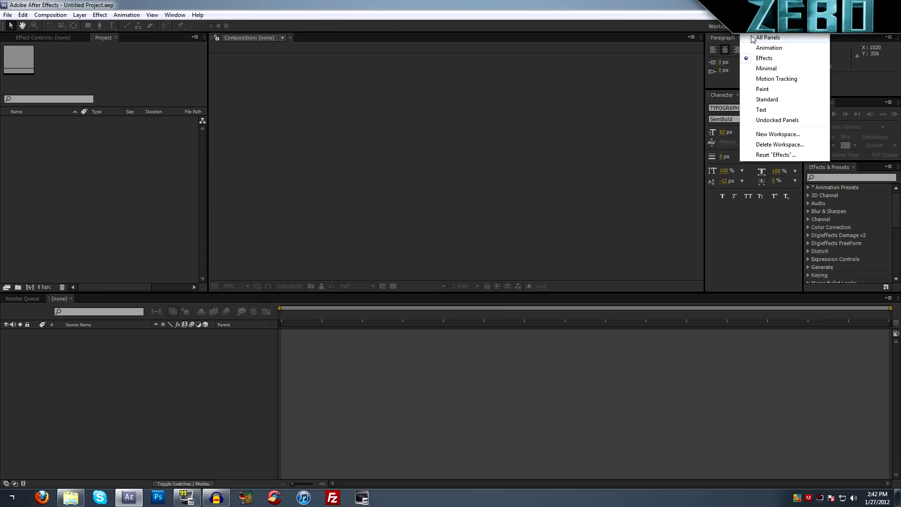
click(753, 39)
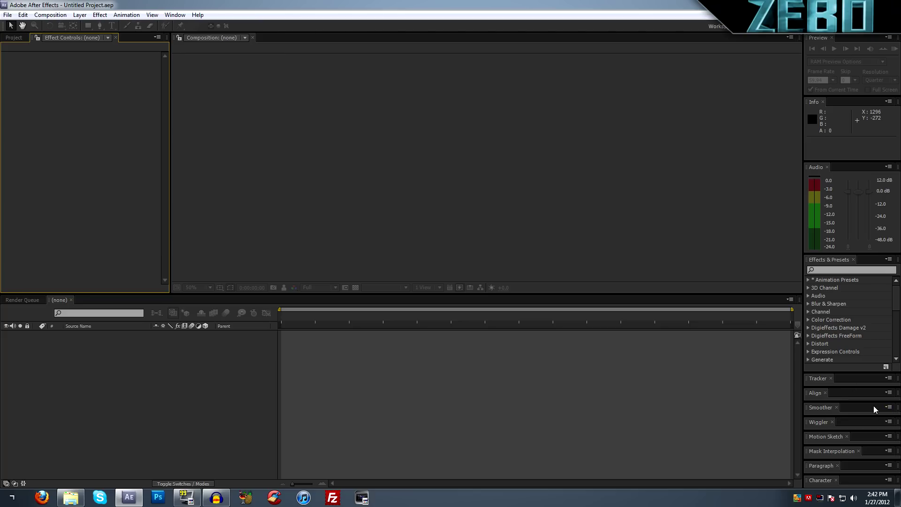
drag(898, 410, 845, 272)
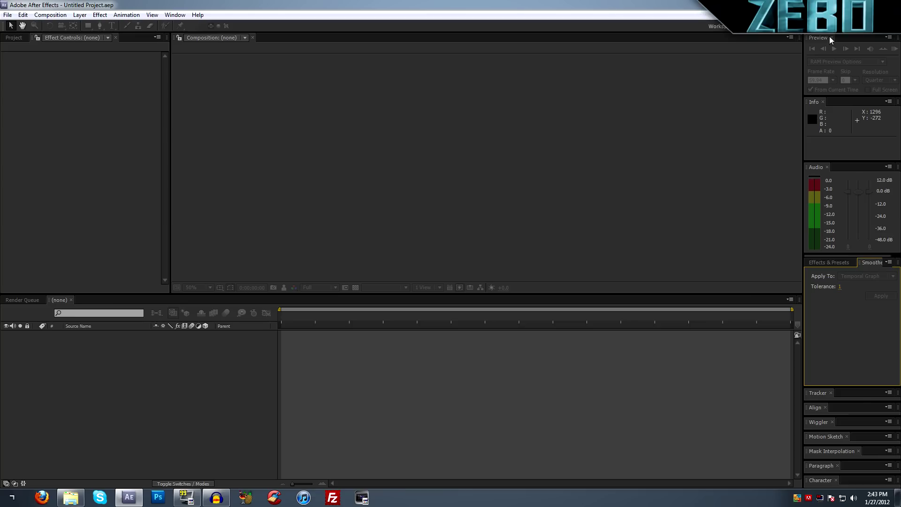
click(770, 26)
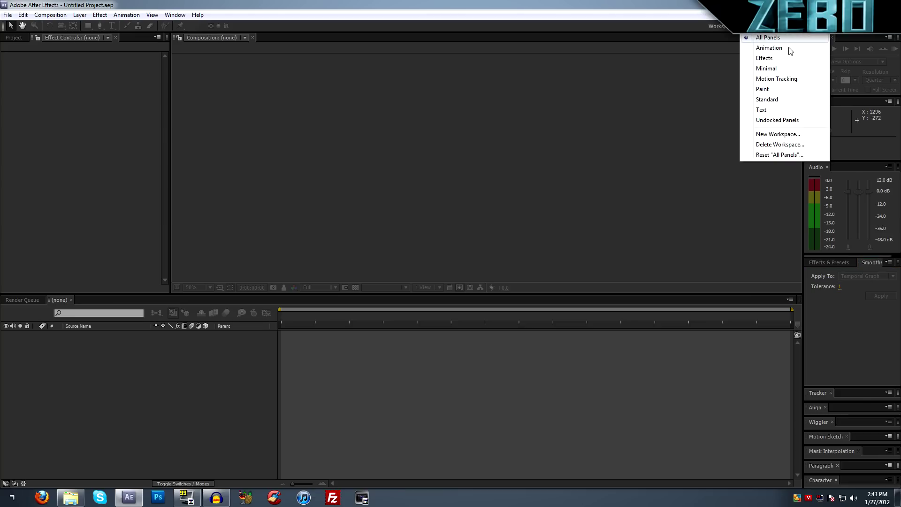
click(779, 155)
click(493, 262)
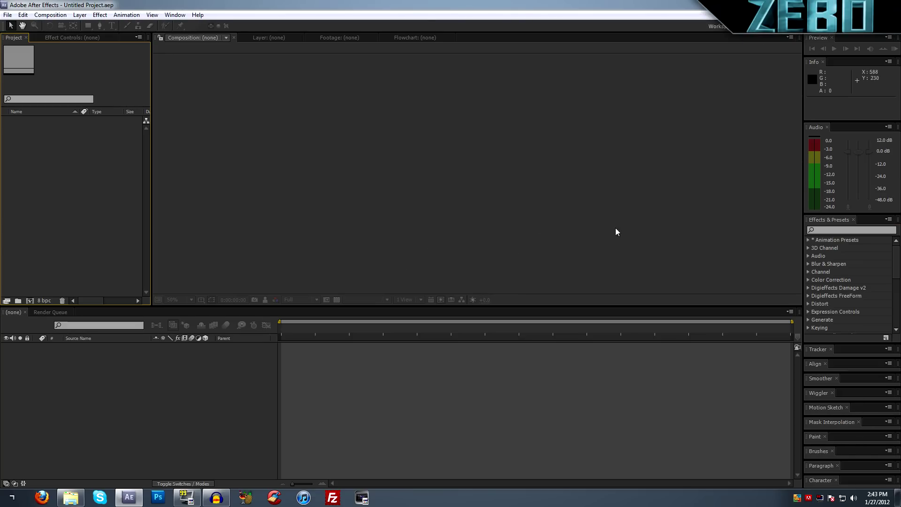
- Widen the Project panel list so the Duration column shows
click(770, 26)
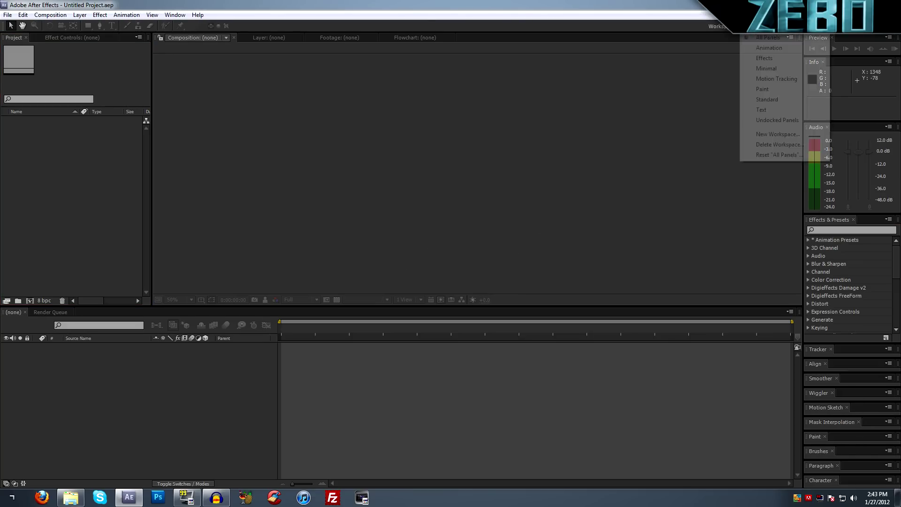
click(775, 134)
click(477, 261)
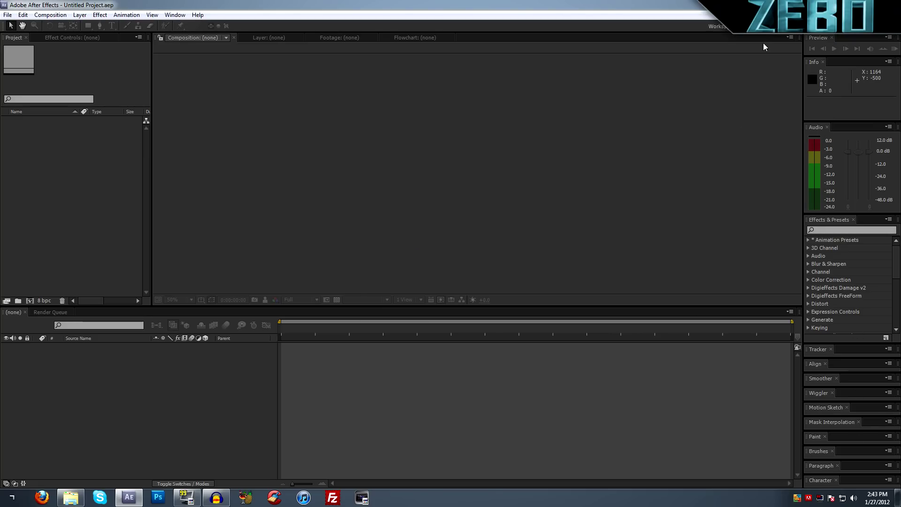
click(732, 26)
click(558, 234)
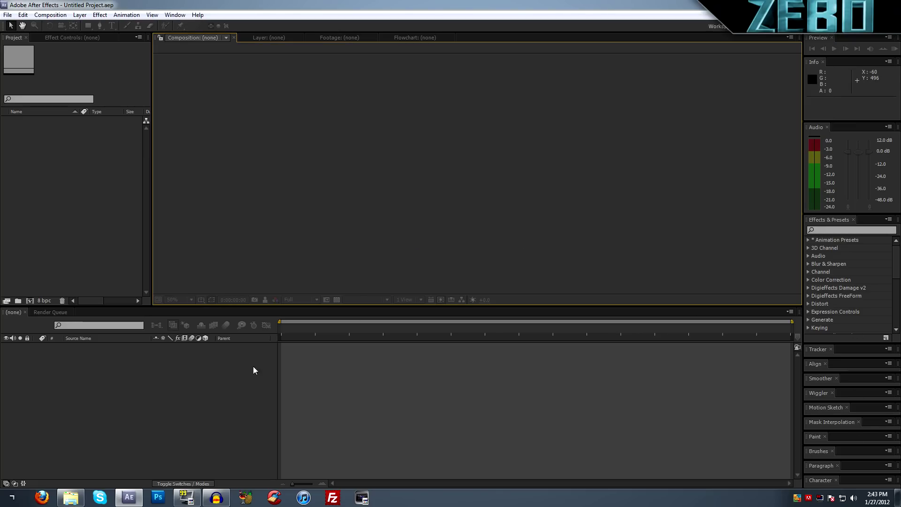
click(62, 160)
drag(151, 143, 185, 141)
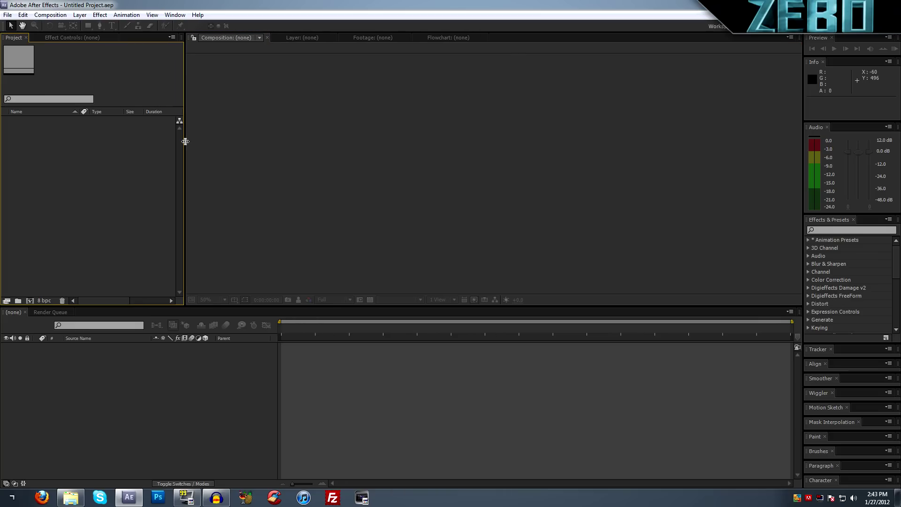
- Start a new empty project from File > New, ending on the Project panel
click(8, 15)
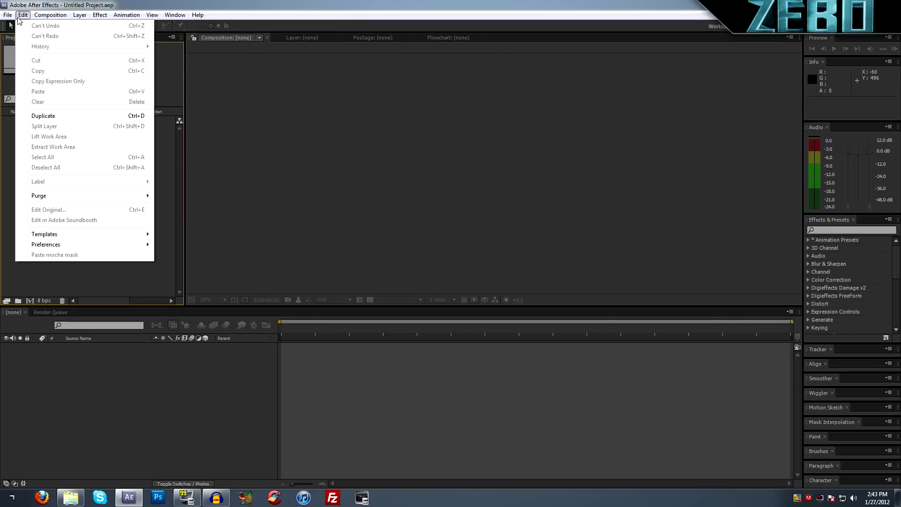
mouse_move(9, 25)
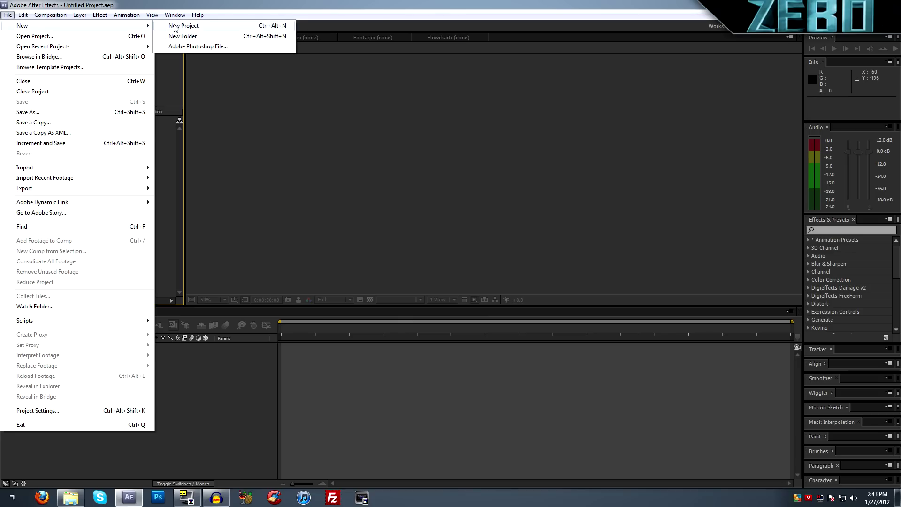
click(267, 27)
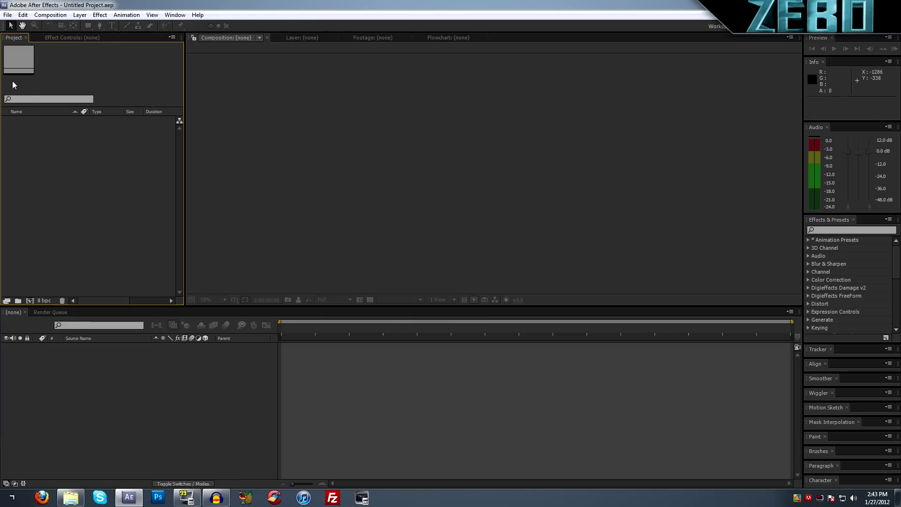
click(56, 41)
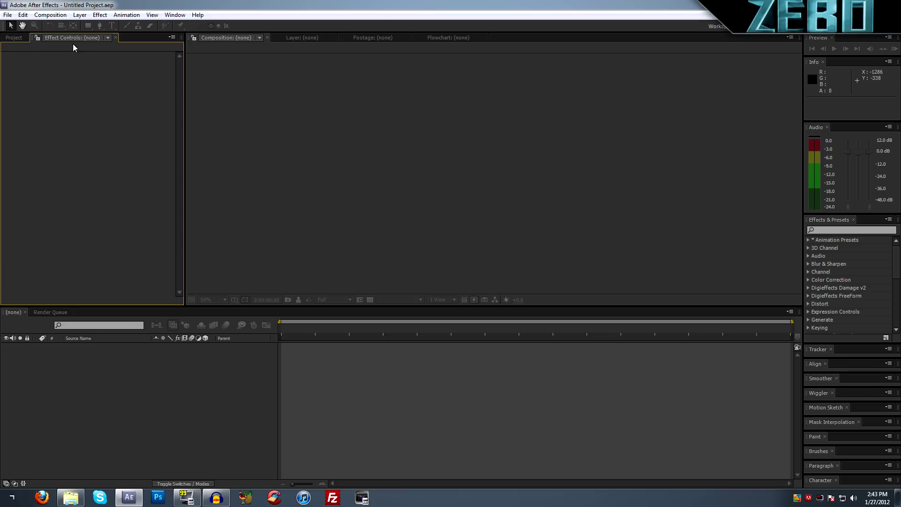
click(14, 37)
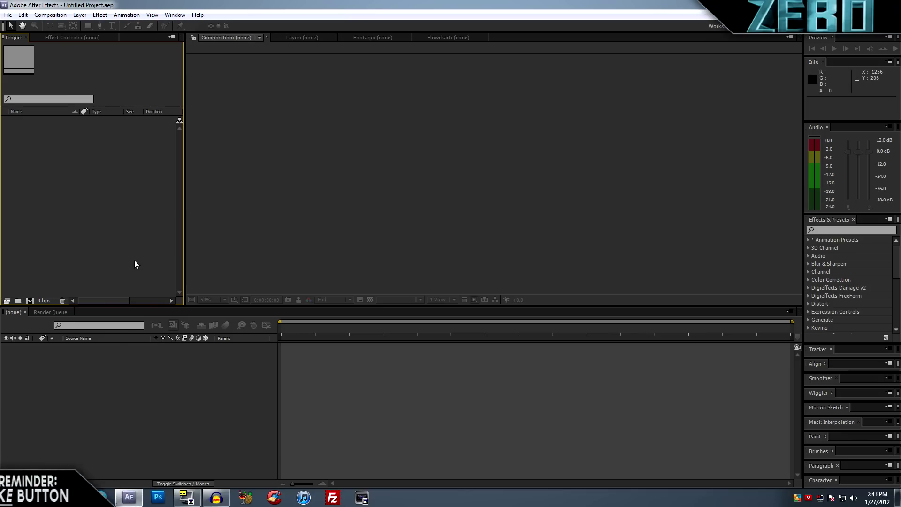
- Import COD4 G3 Feed.mp4 from Videos > Clips > Zebo Clips into the project
right_click(53, 151)
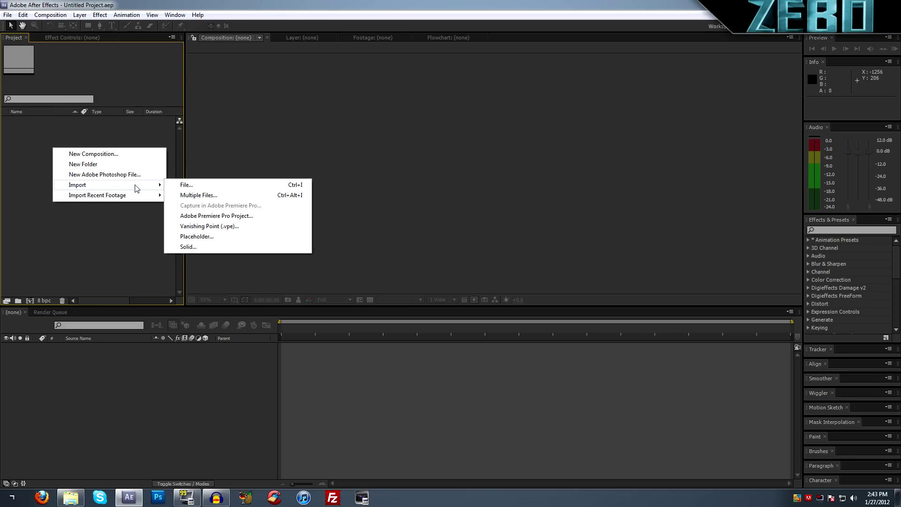
click(181, 185)
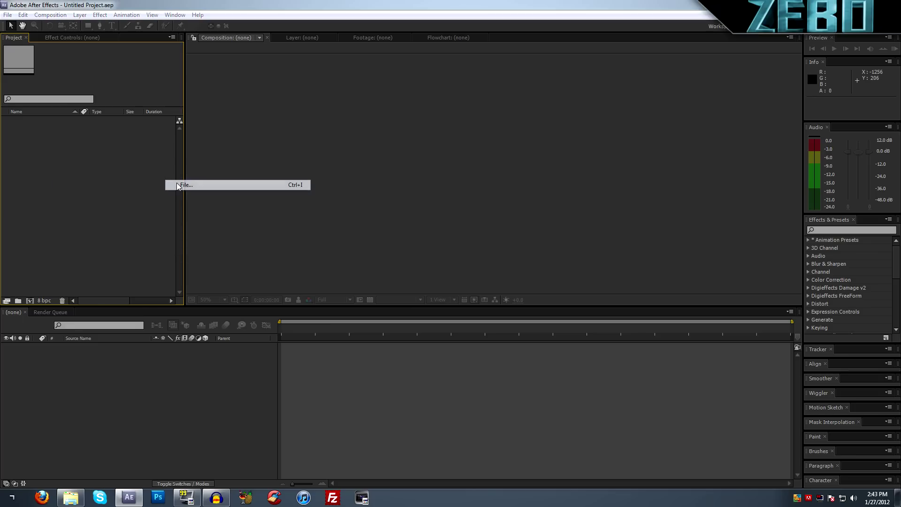
click(40, 127)
double_click(190, 91)
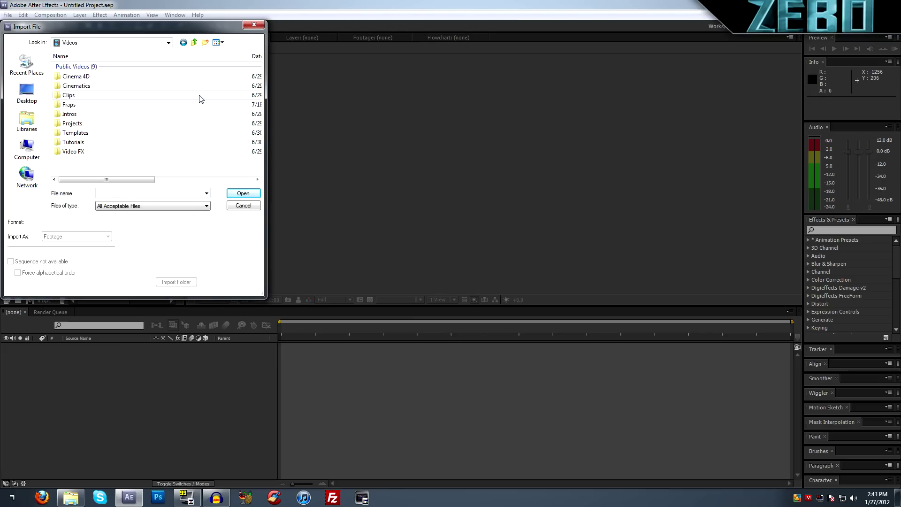
double_click(93, 100)
double_click(84, 85)
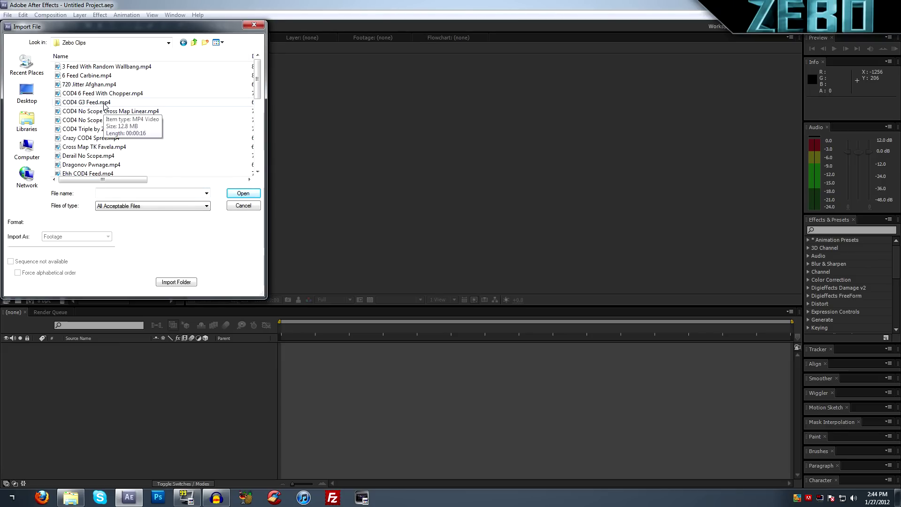
double_click(102, 105)
click(60, 149)
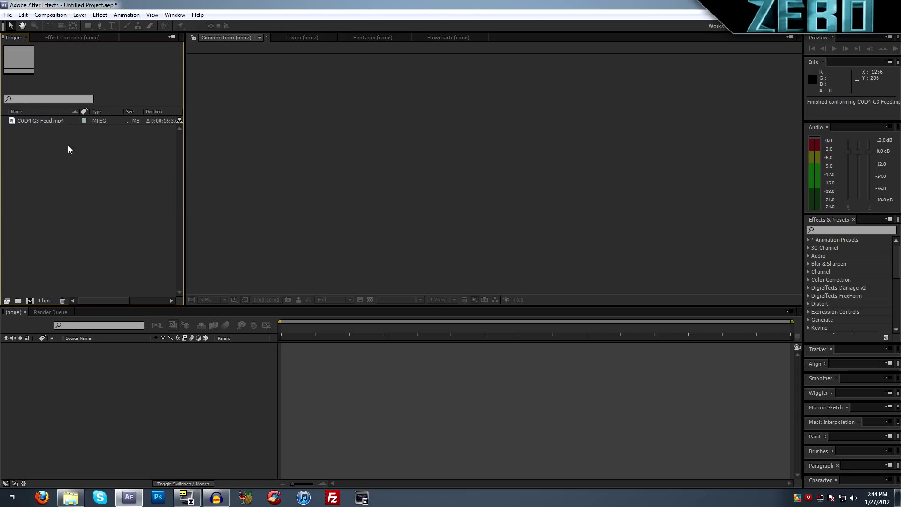
click(35, 123)
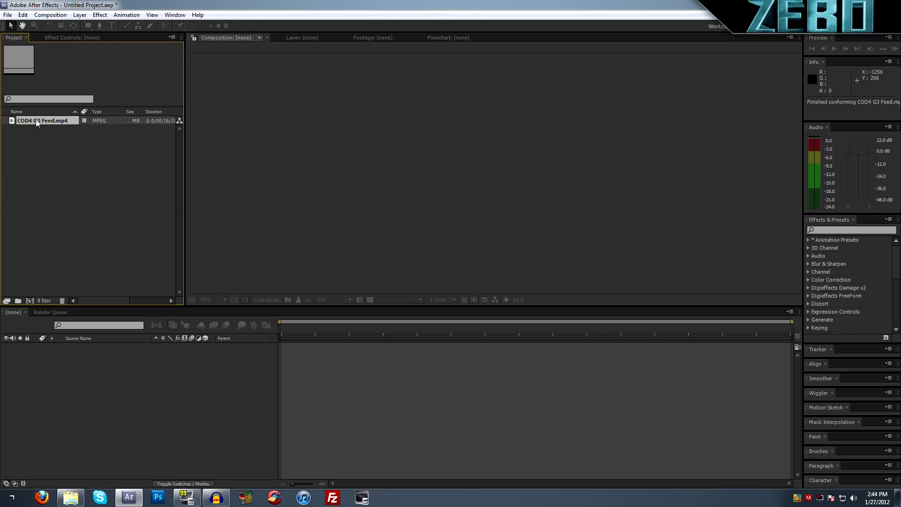
right_click(61, 191)
click(65, 211)
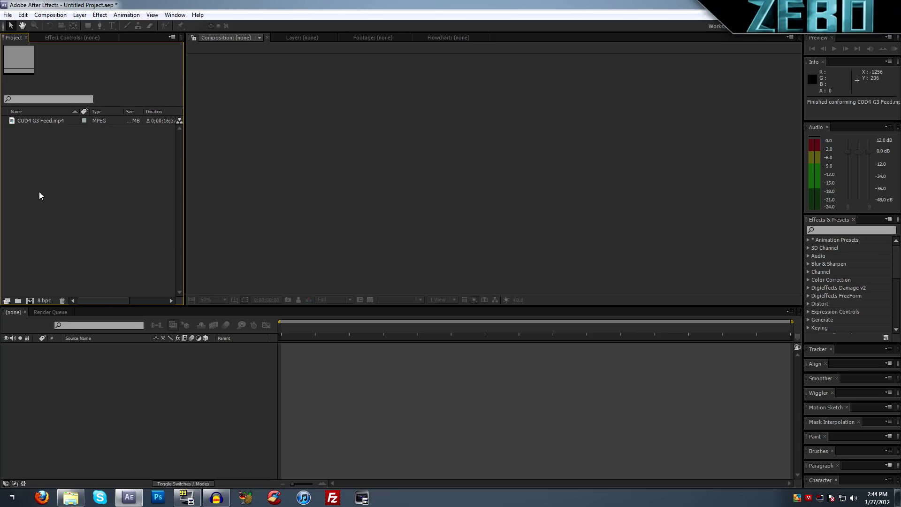
click(52, 121)
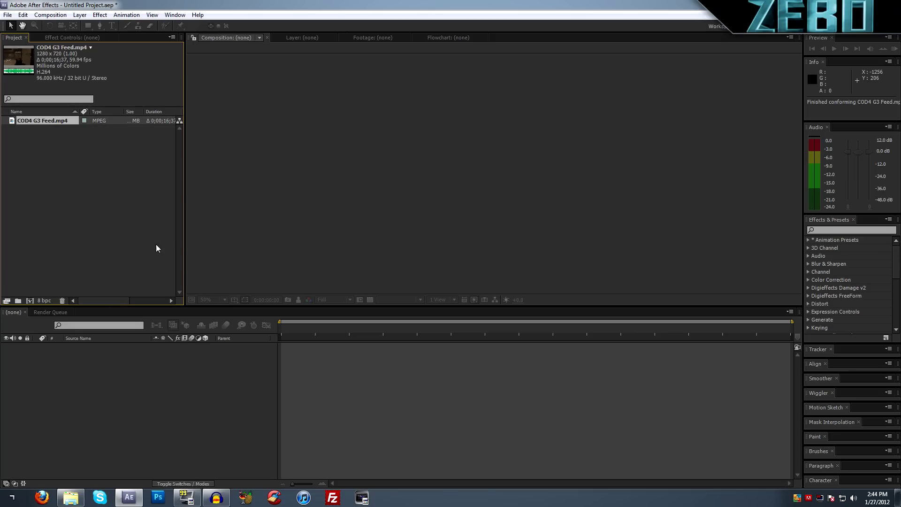
mouse_move(186, 226)
mouse_down()
mouse_move(277, 233)
mouse_move(184, 232)
mouse_up()
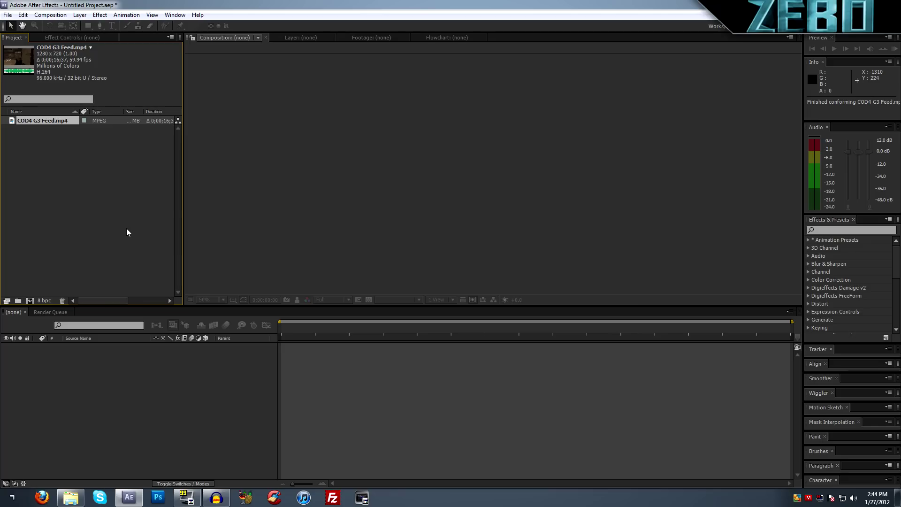
click(46, 142)
click(51, 123)
click(73, 167)
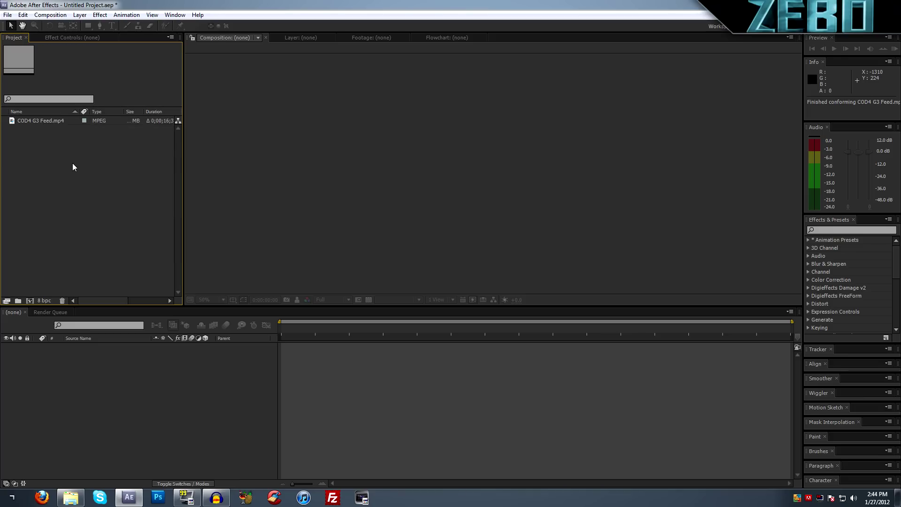
click(55, 120)
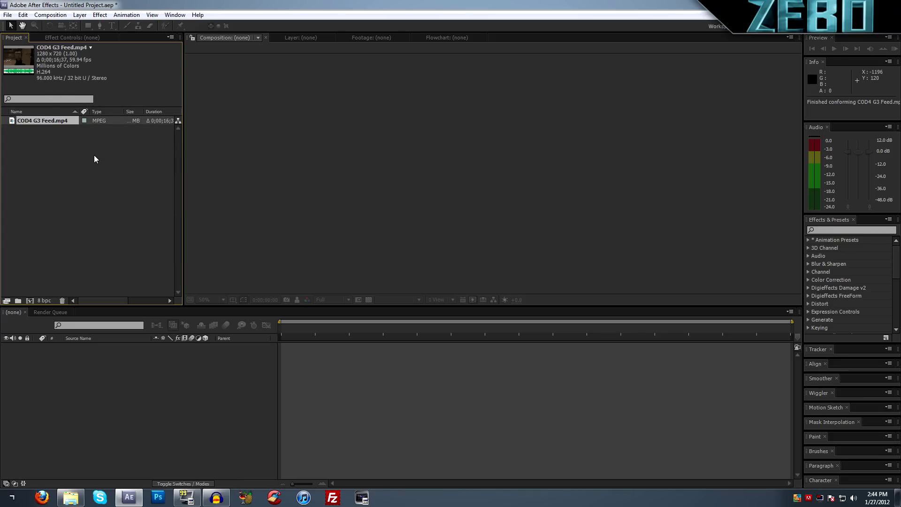
click(62, 135)
click(53, 121)
click(51, 15)
click(51, 23)
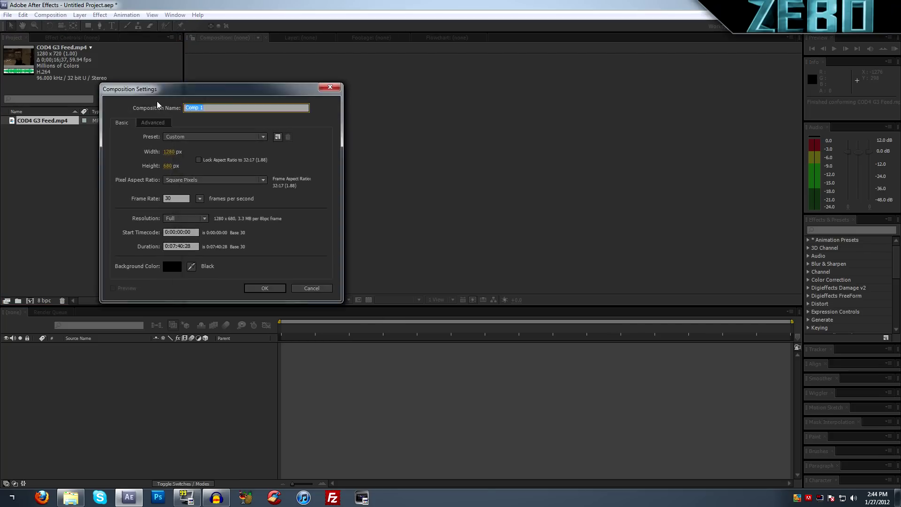
click(167, 166)
click(210, 137)
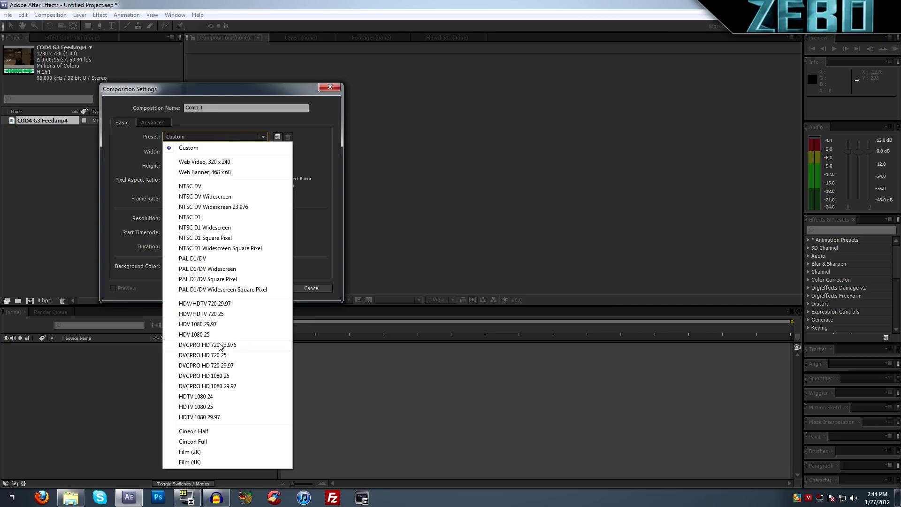
click(108, 232)
click(178, 181)
click(177, 182)
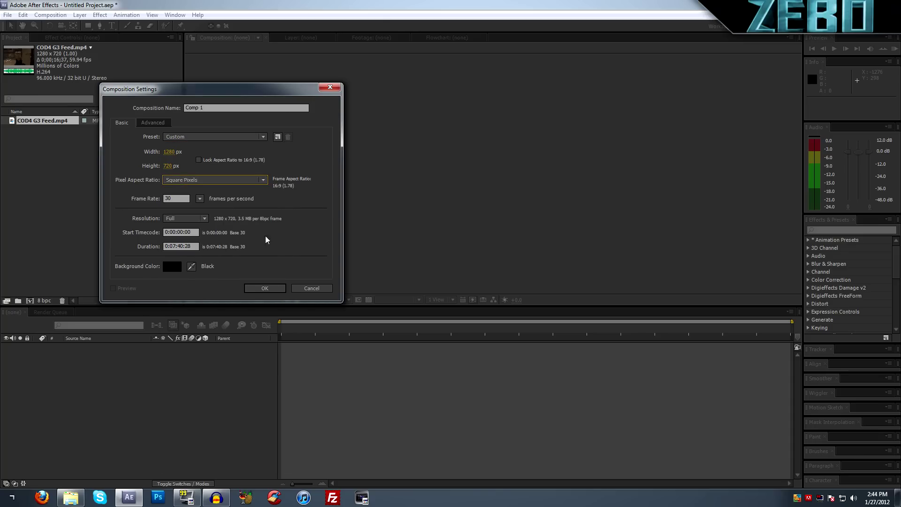
click(187, 219)
click(192, 220)
click(180, 246)
click(164, 123)
click(131, 123)
click(312, 288)
click(63, 187)
click(38, 120)
drag(55, 120, 33, 301)
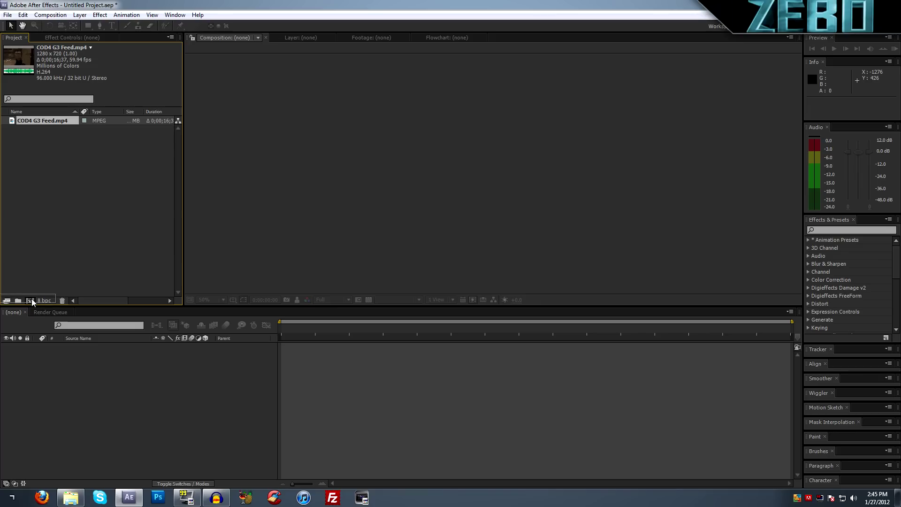
drag(32, 300, 32, 300)
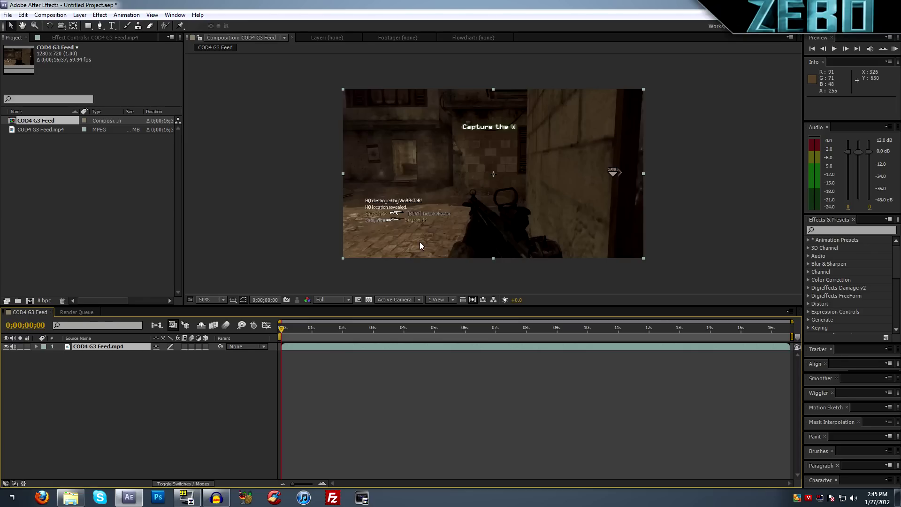
drag(330, 327, 306, 320)
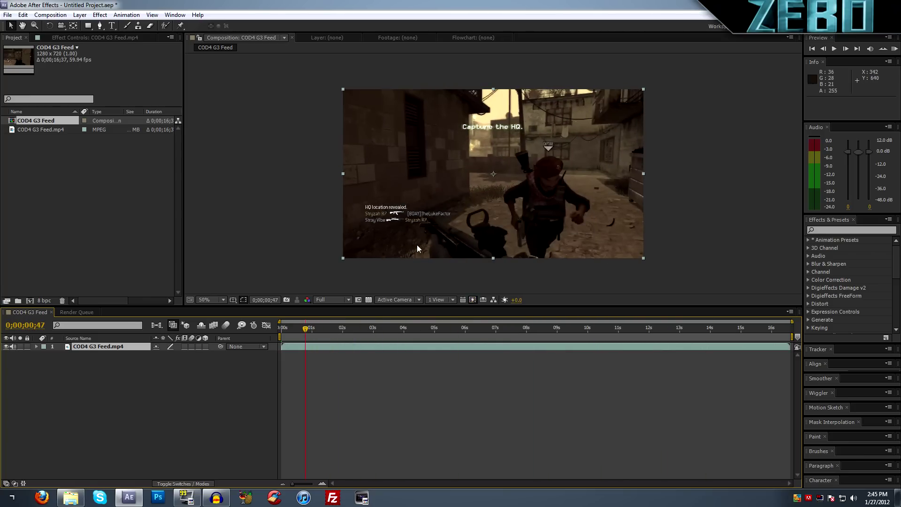
click(161, 401)
click(106, 348)
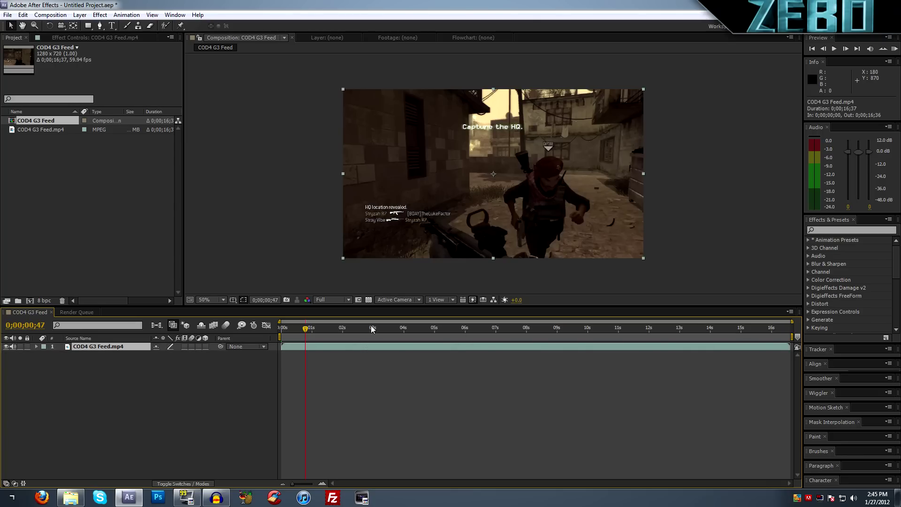
click(152, 382)
click(126, 348)
click(78, 185)
click(35, 121)
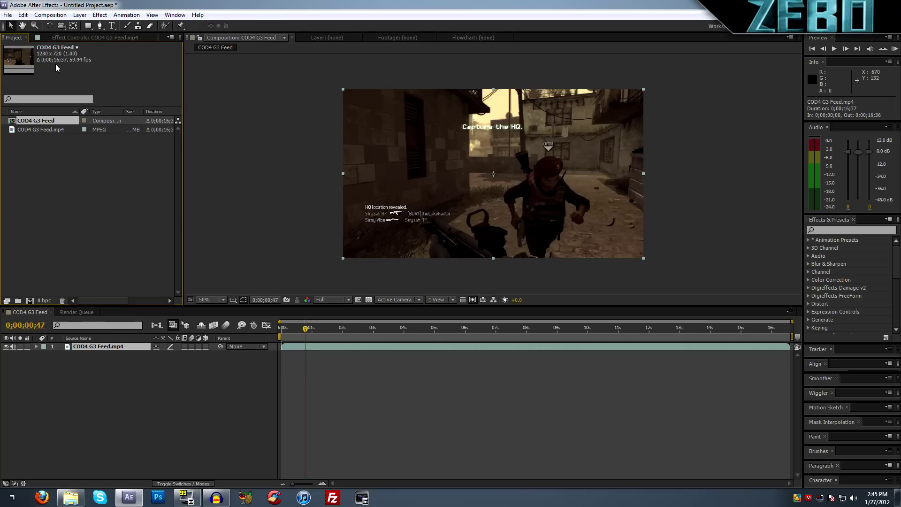
- Rename the COD4 G3 Feed composition to Tutorial, keep 59.94 fps, and begin editing its duration
click(88, 187)
click(46, 120)
click(50, 15)
click(63, 39)
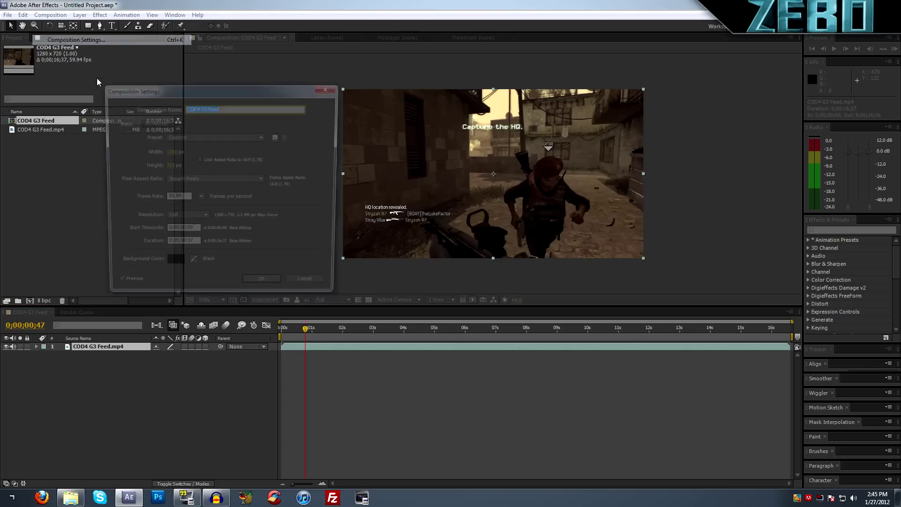
click(157, 123)
click(124, 124)
key(Tab)
text(T)
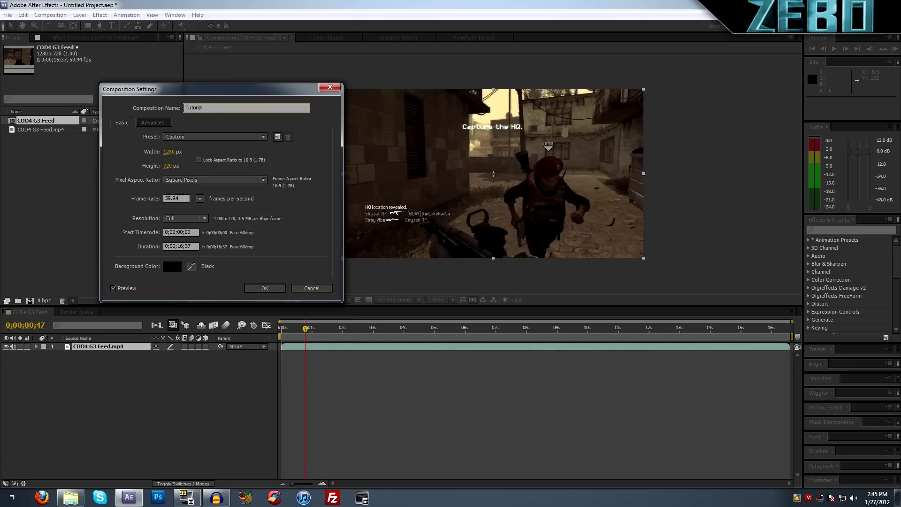
click(200, 199)
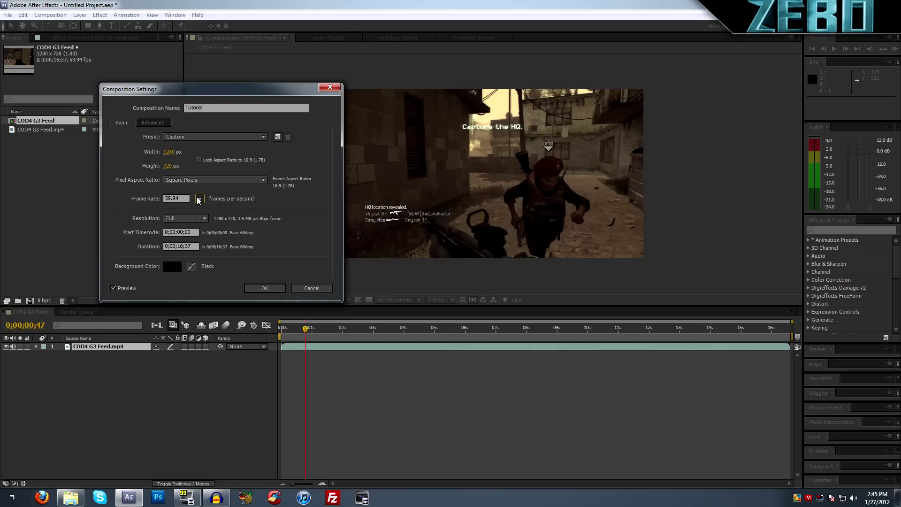
click(274, 277)
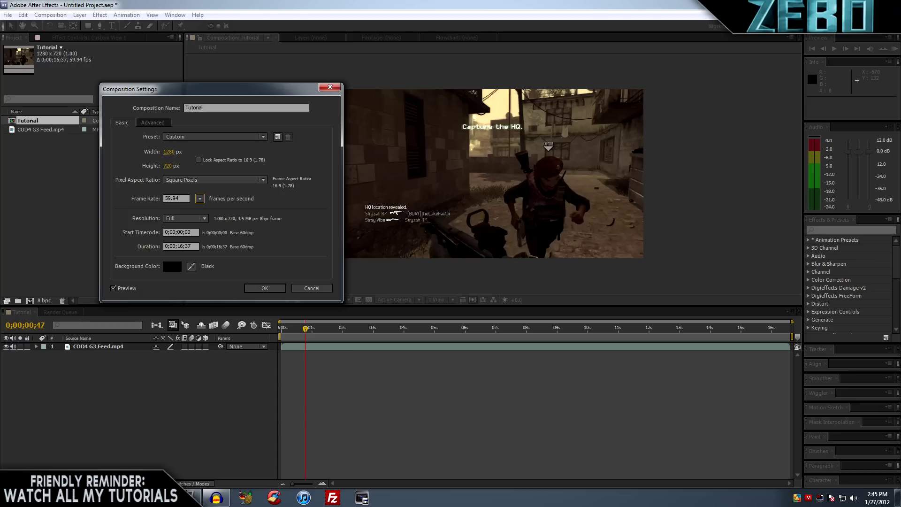
click(172, 246)
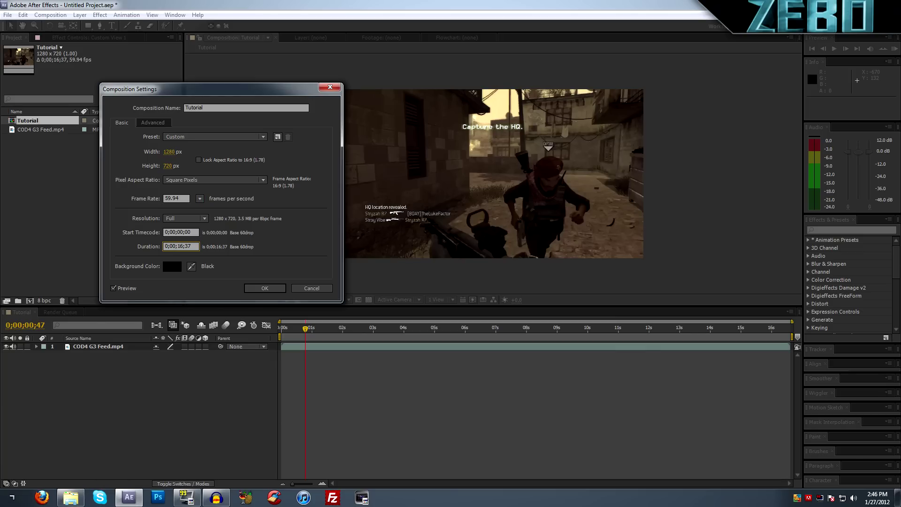
key(BackSpace)
- Apply the 0;01;16;37 duration, zoom the timeline fully out, and set the time to 0;00;08;36
text(1)
key(Return)
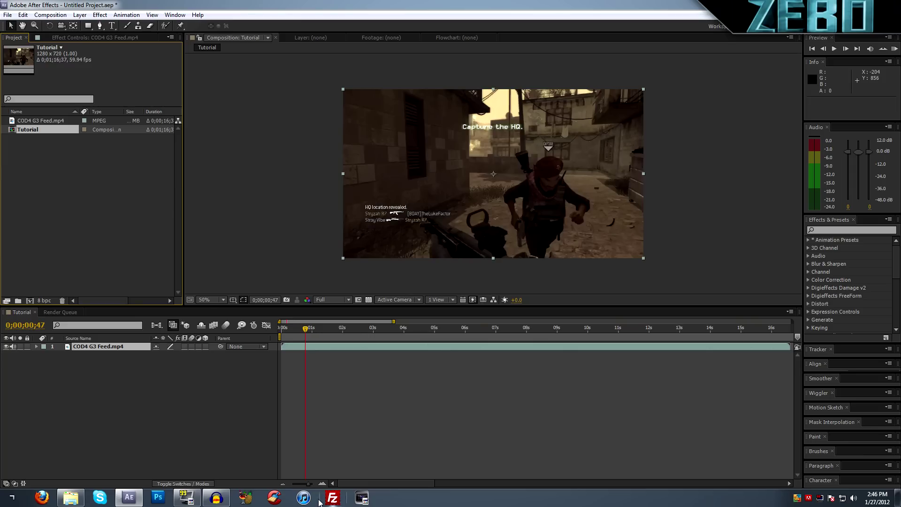
mouse_move(306, 486)
mouse_down()
mouse_move(296, 488)
mouse_move(318, 488)
mouse_move(297, 488)
mouse_up()
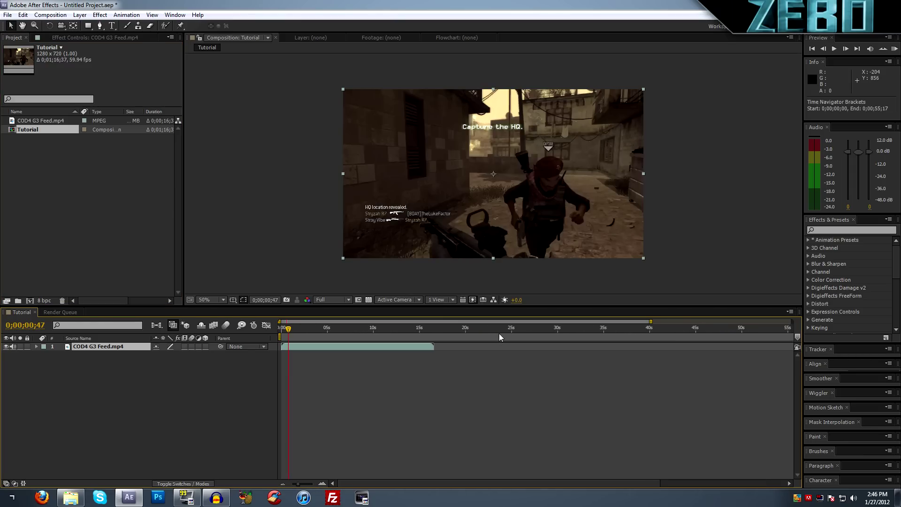
drag(501, 333, 824, 312)
drag(298, 483, 292, 488)
click(50, 14)
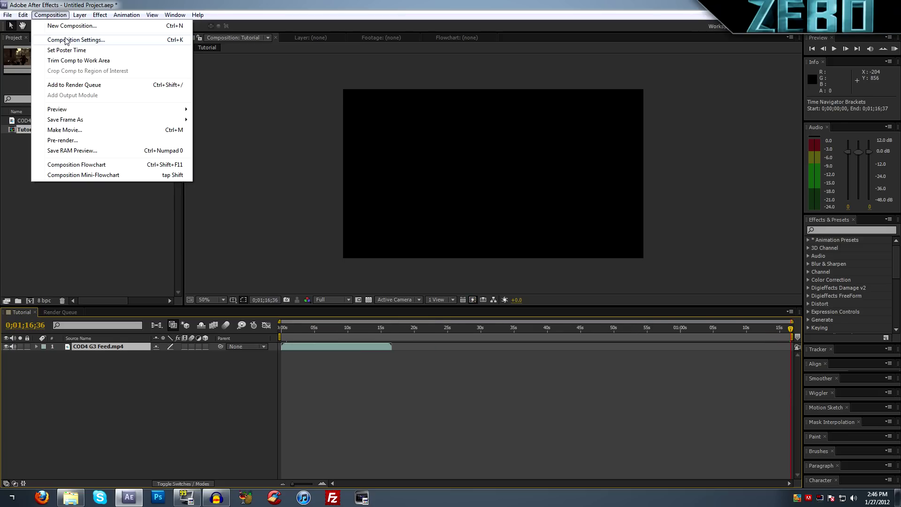
click(374, 392)
drag(326, 328, 339, 325)
click(66, 205)
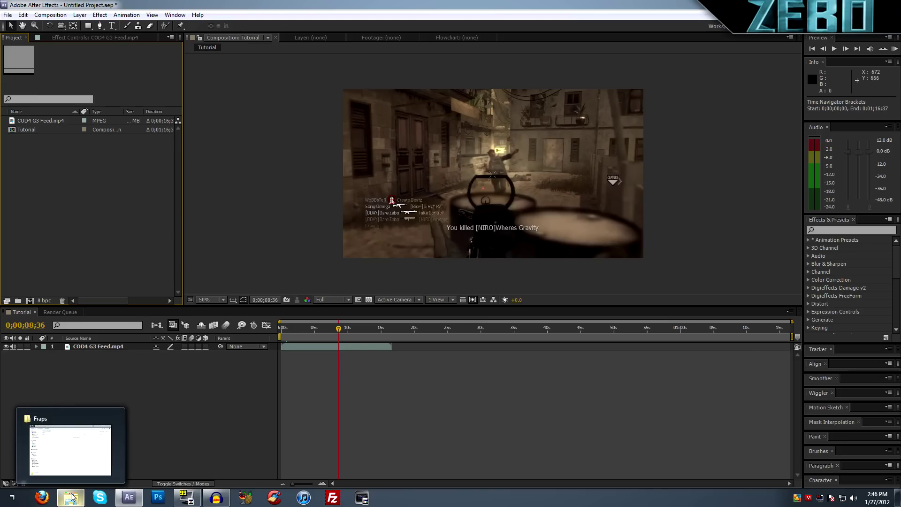
- Drag Feed AK74u.mp4 from Videos > Clips > Zebo Clips in Explorer into the Project panel
right_click(62, 244)
key(Escape)
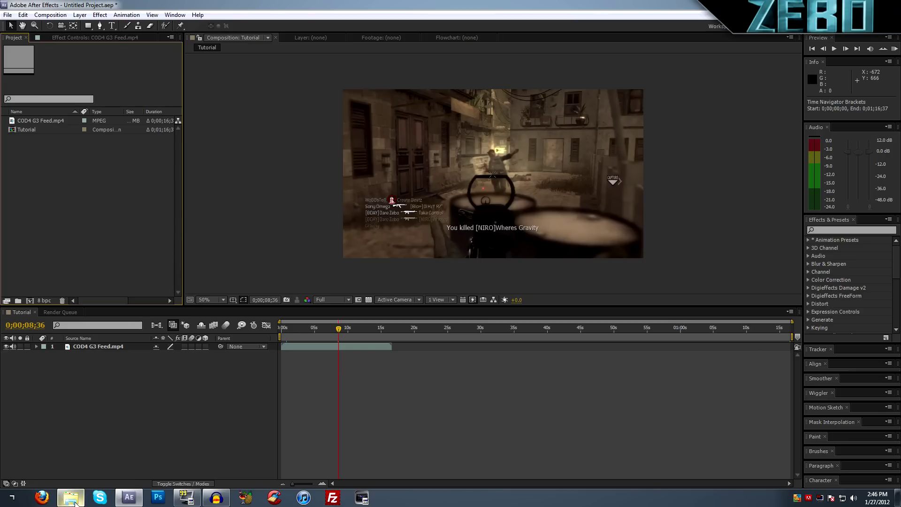
click(71, 499)
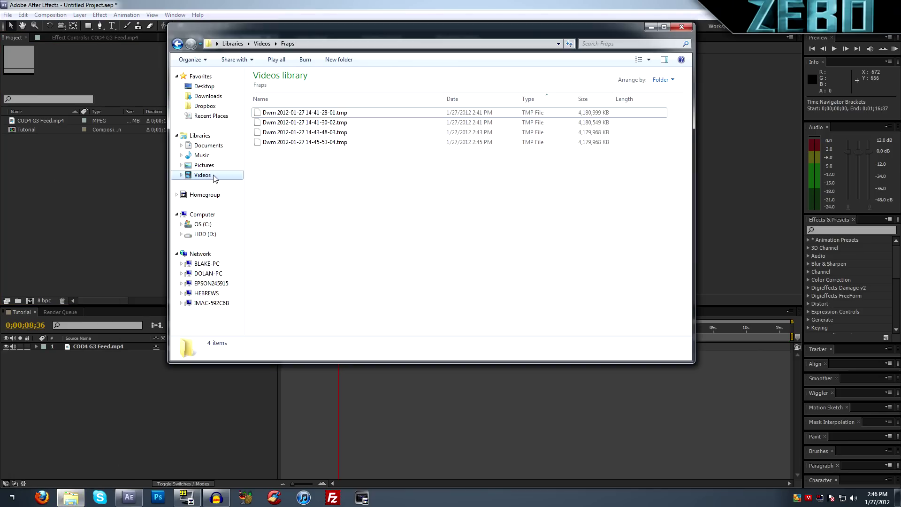
click(203, 175)
click(269, 156)
double_click(269, 157)
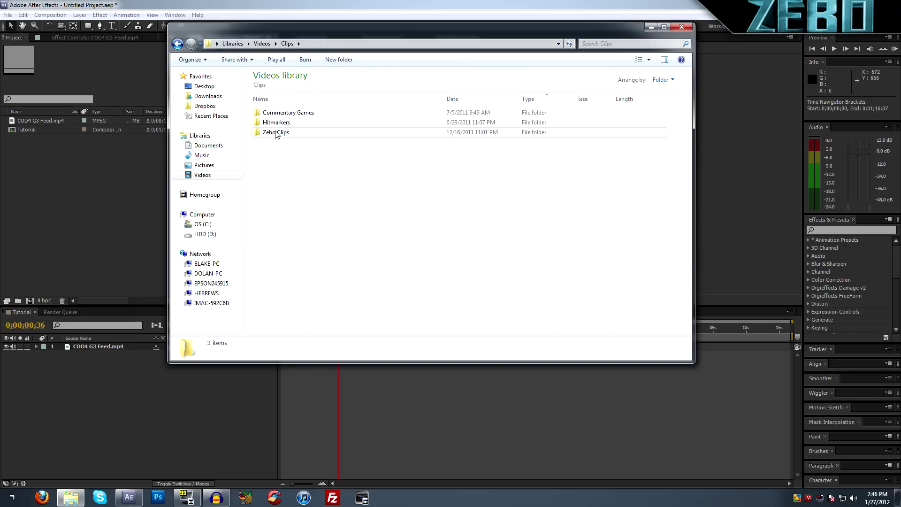
double_click(272, 134)
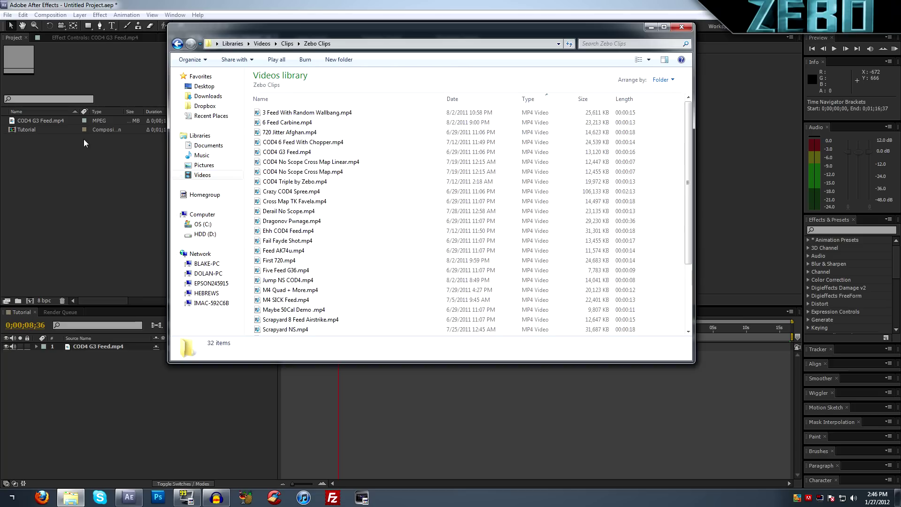
click(332, 250)
drag(332, 250, 44, 222)
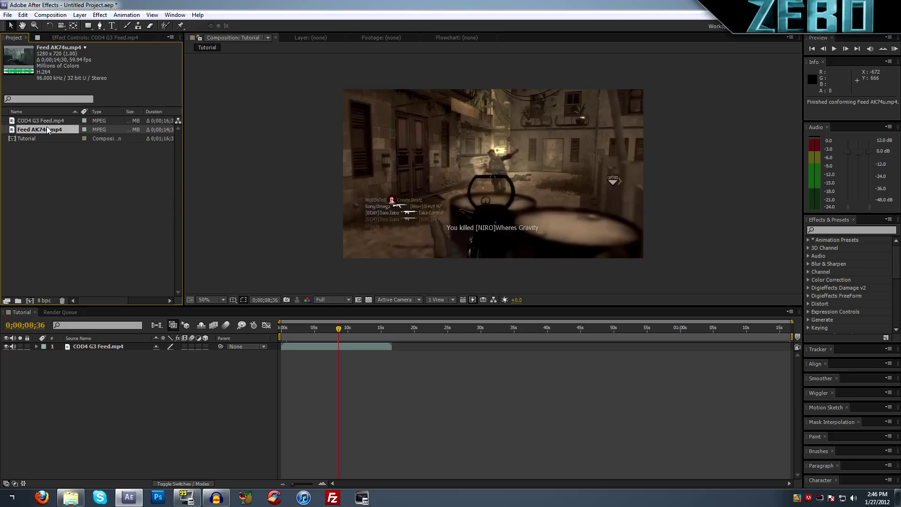
- Undo the auto-created Feed AK74u composition and restore the panel layout
drag(47, 129, 17, 309)
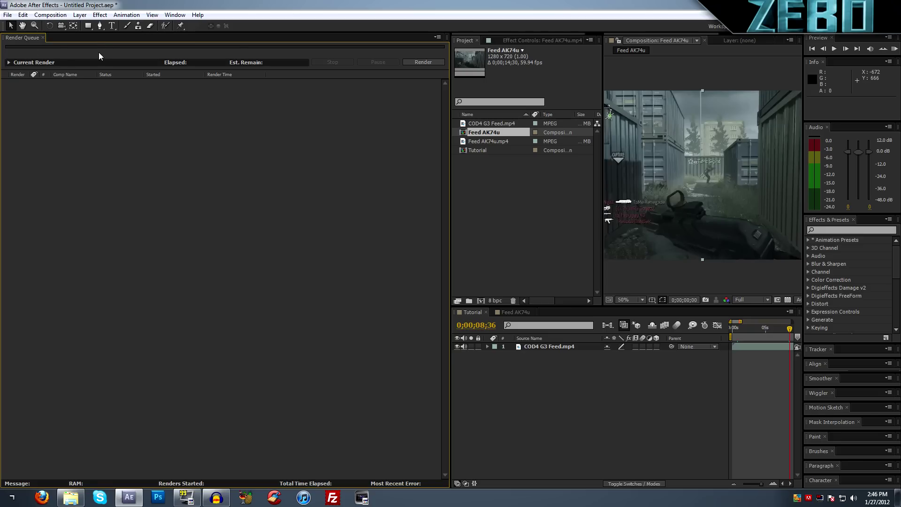
key(ctrl+z)
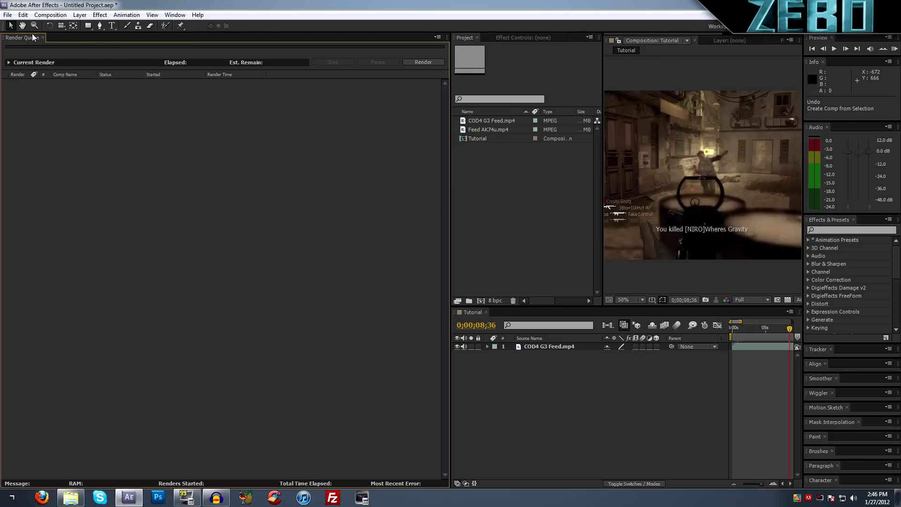
drag(450, 32, 505, 317)
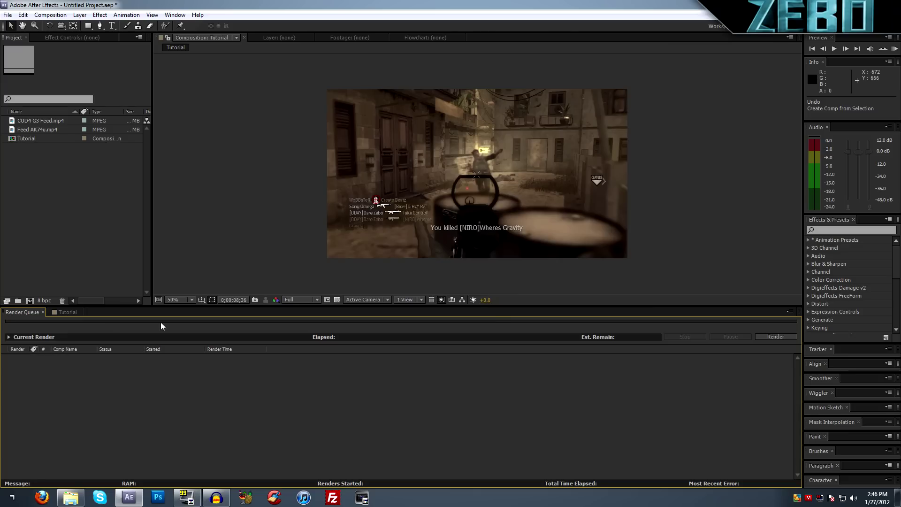
- Create the Feed AK74u composition and preview its footage up to 0;00;11;24
click(66, 312)
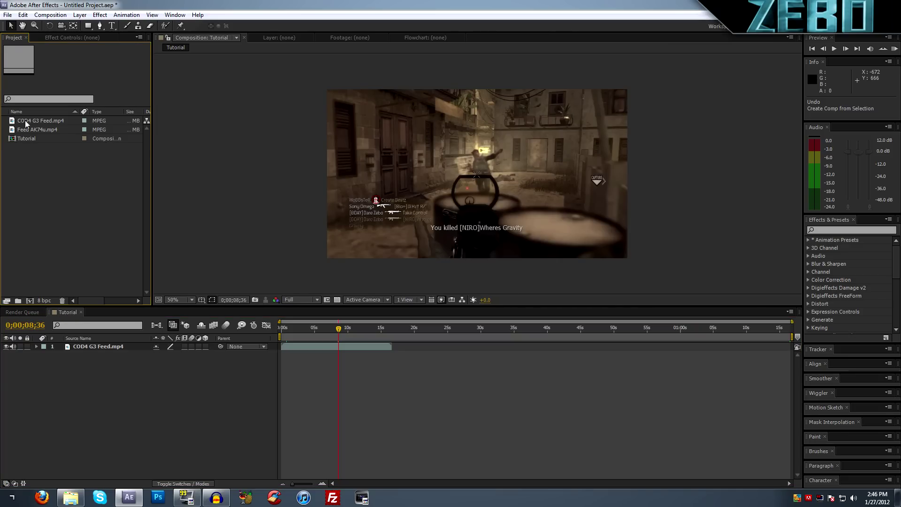
drag(33, 121, 30, 301)
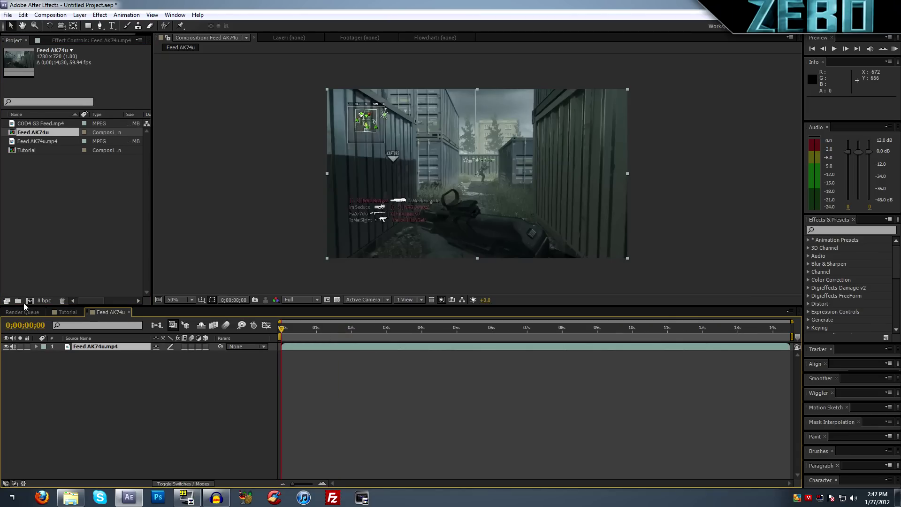
click(61, 312)
click(100, 311)
drag(338, 331, 560, 313)
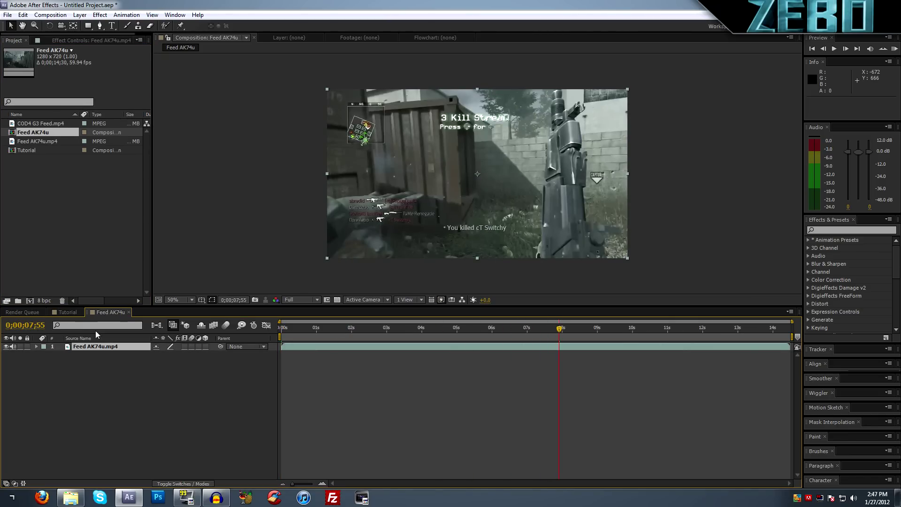
click(60, 313)
click(50, 14)
click(84, 242)
click(111, 312)
drag(342, 329, 683, 318)
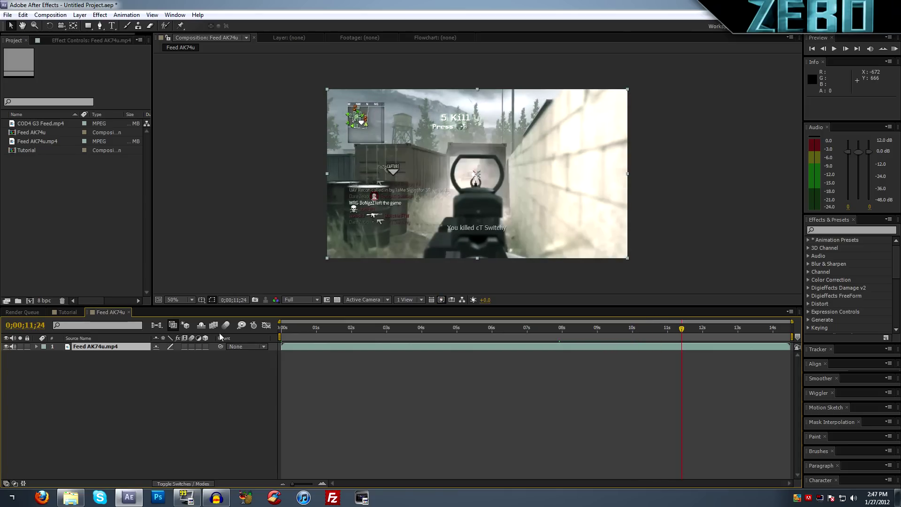
click(131, 371)
click(66, 312)
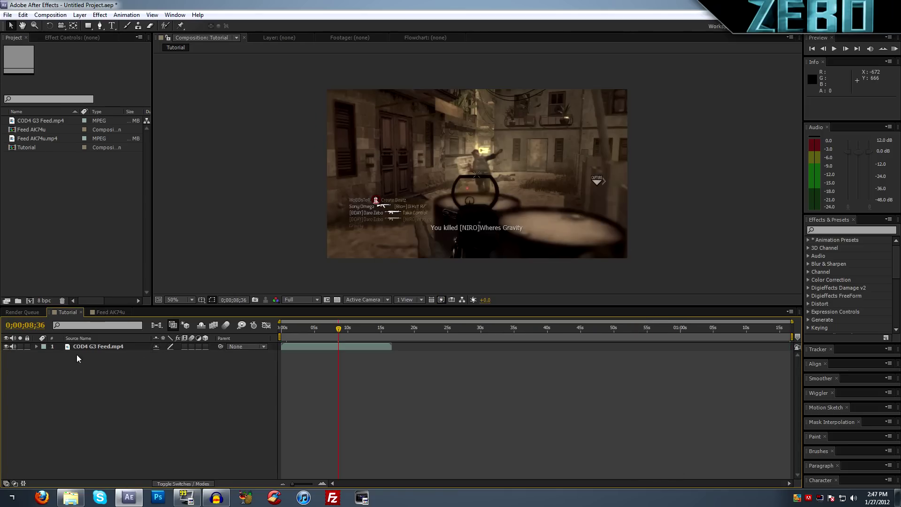
- Add Feed AK74u.mp4 to Tutorial as a second layer starting where the first clip ends
click(33, 120)
drag(37, 140, 94, 356)
drag(331, 354, 443, 355)
drag(405, 329, 420, 328)
click(111, 312)
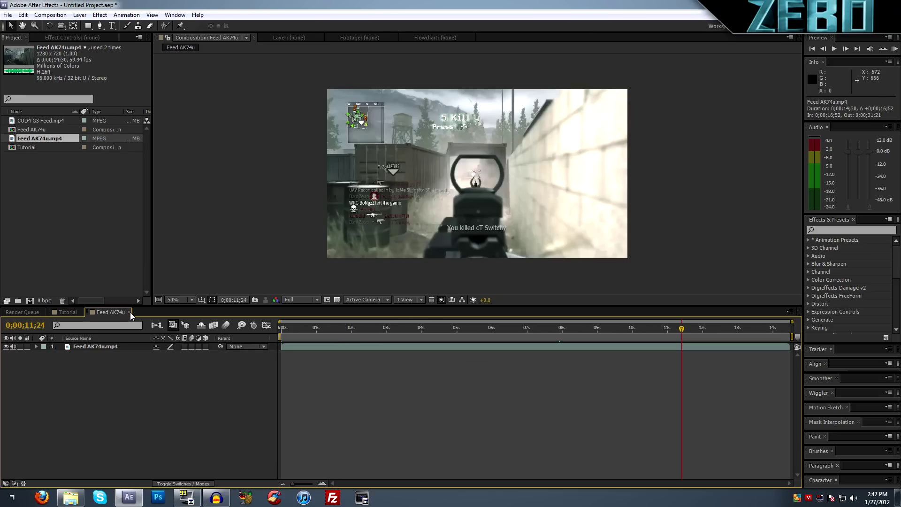
click(130, 312)
drag(388, 330, 418, 333)
click(399, 354)
click(217, 396)
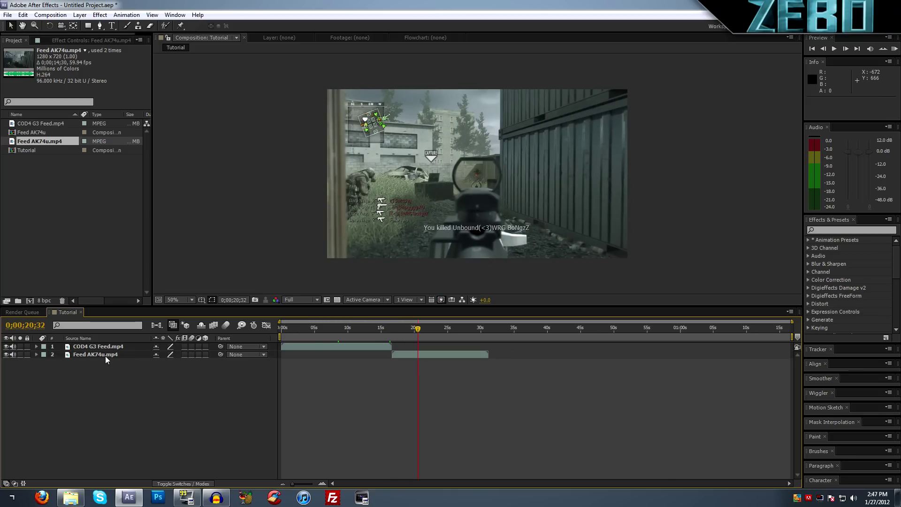
click(105, 356)
- Delete the Feed AK74u.mp4 layer from the Tutorial timeline
key(Delete)
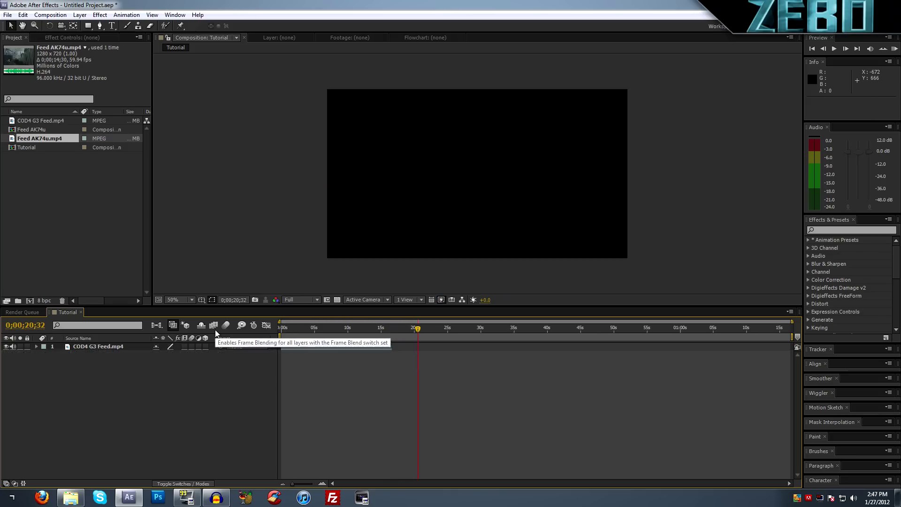
click(120, 219)
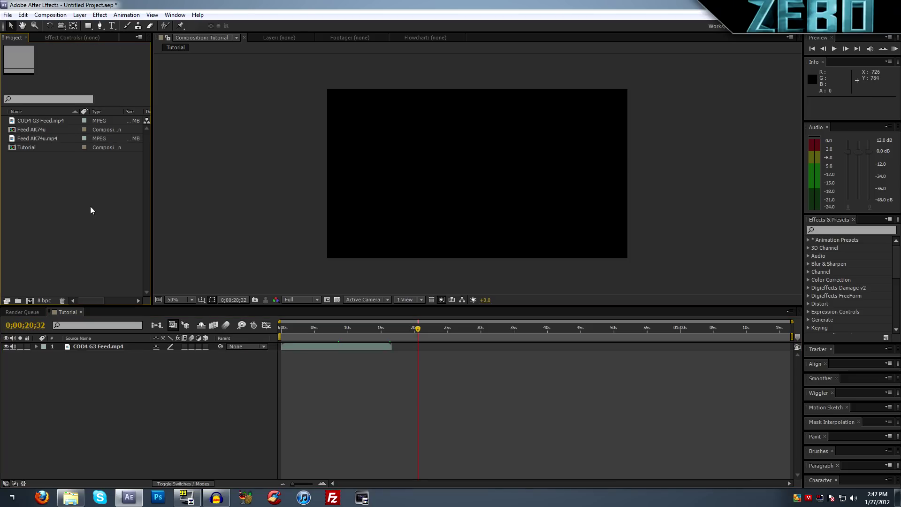
click(41, 128)
click(55, 209)
- Place the Feed AK74u composition in Tutorial after the COD4 clip and open it
click(46, 131)
drag(43, 131, 112, 410)
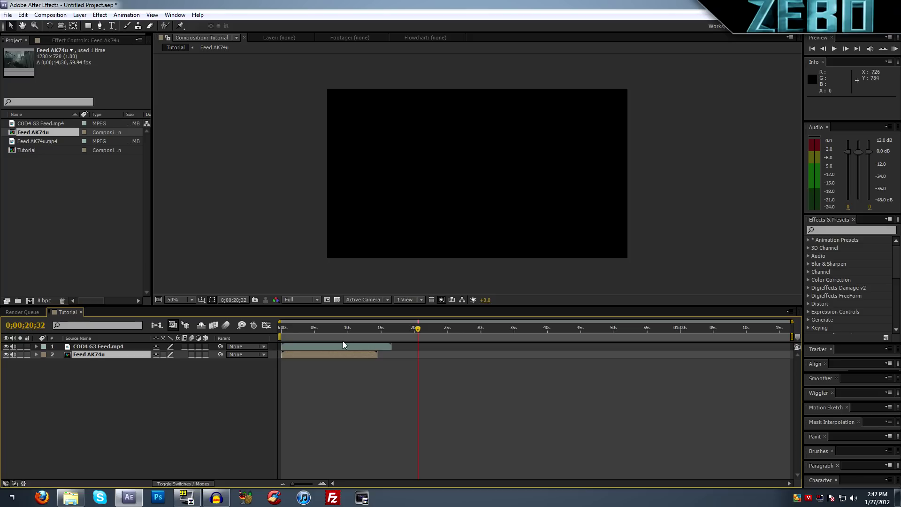
drag(340, 354, 438, 335)
click(106, 385)
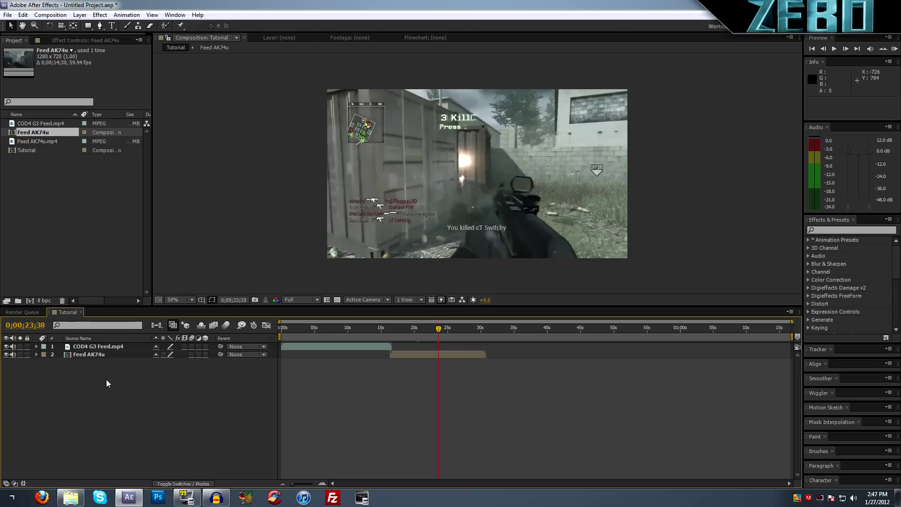
double_click(94, 354)
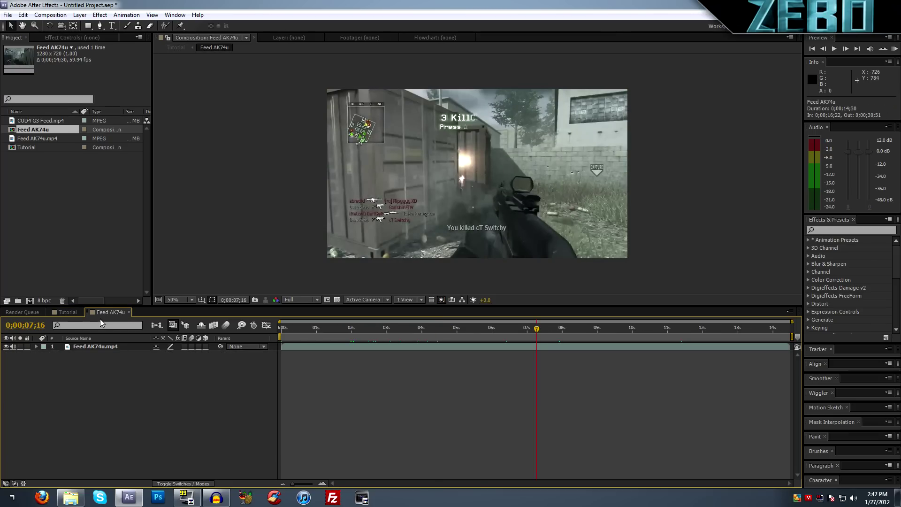
- Apply Color Correction > Black & White to the Feed AK74u.mp4 layer, then return to Tutorial
click(107, 346)
drag(346, 329, 360, 330)
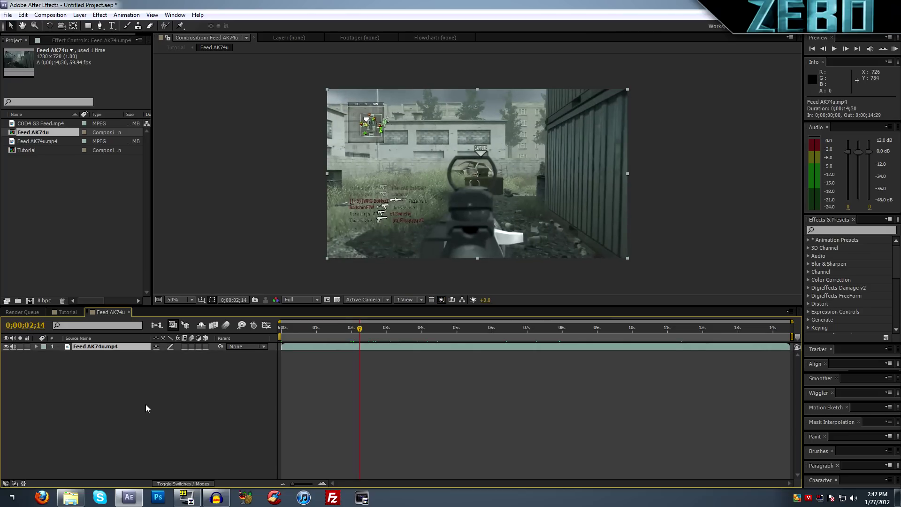
click(101, 16)
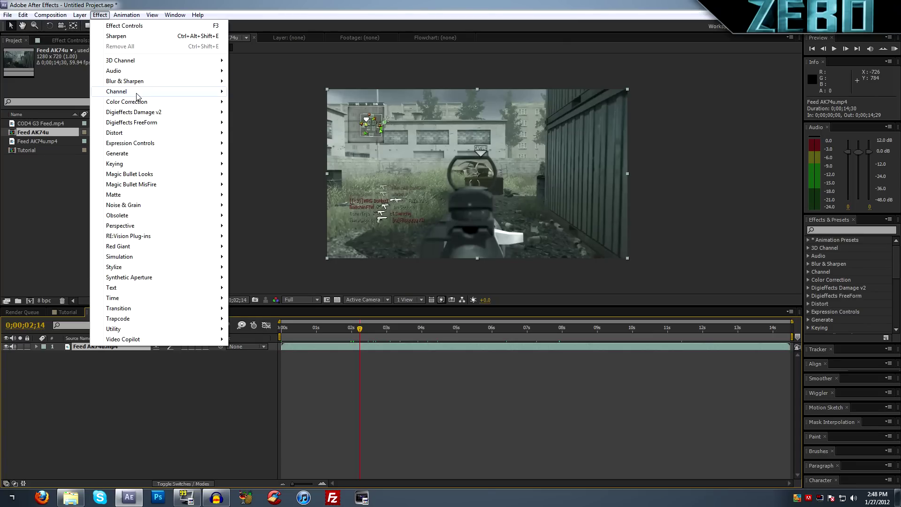
mouse_move(141, 104)
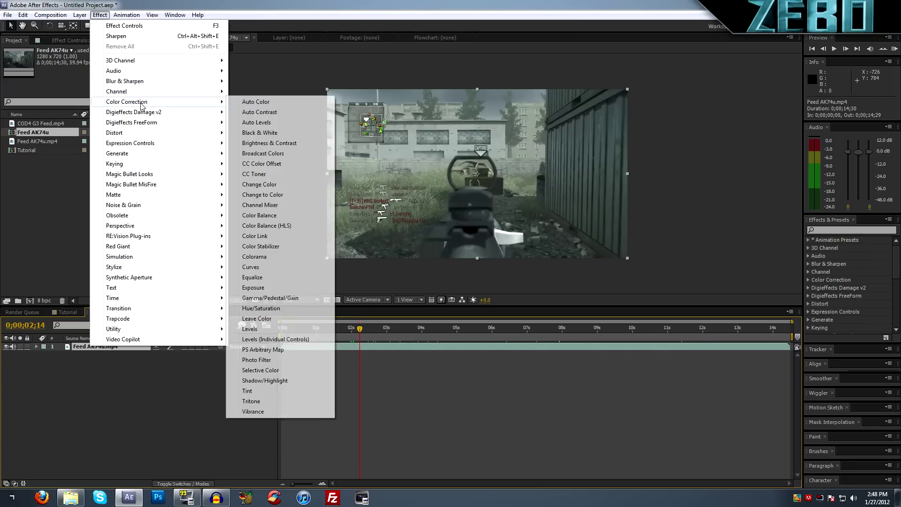
click(261, 133)
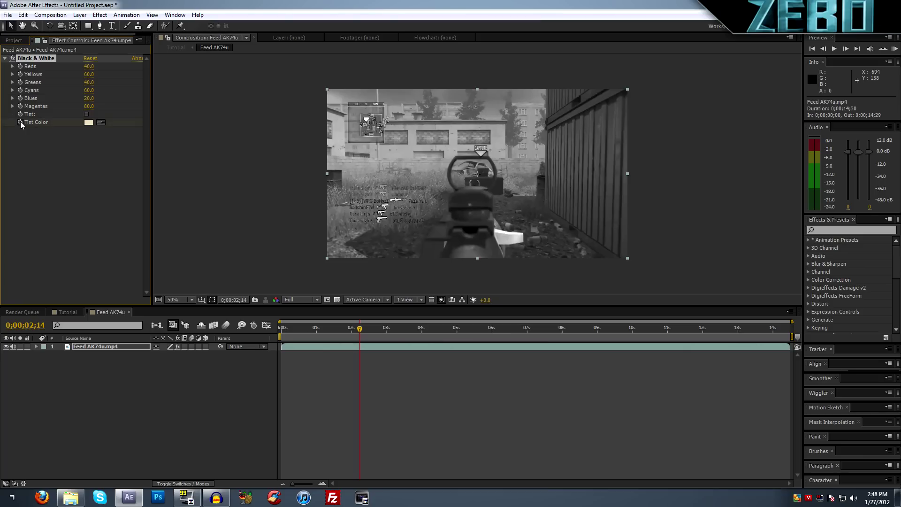
drag(339, 334, 375, 334)
click(322, 372)
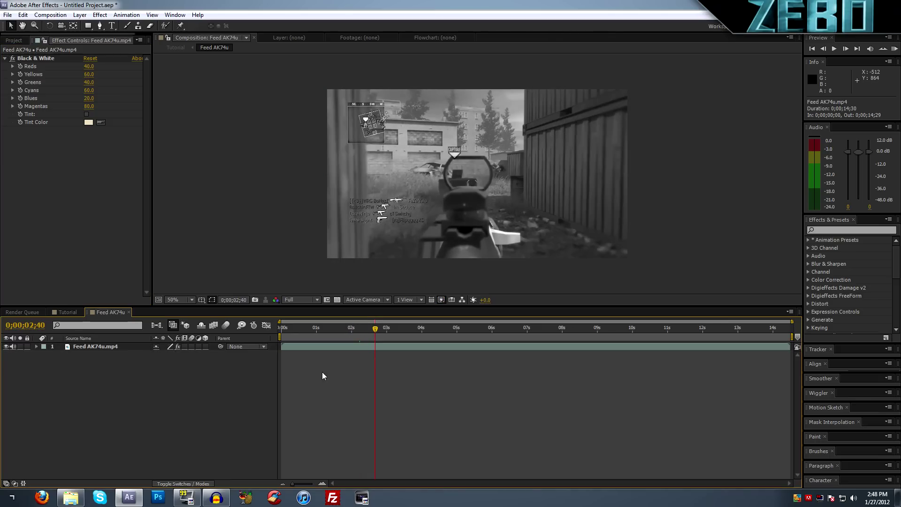
click(71, 312)
- Scrub the Tutorial timeline from about 13 to 23 seconds to review the Feed AK74u layer
click(92, 367)
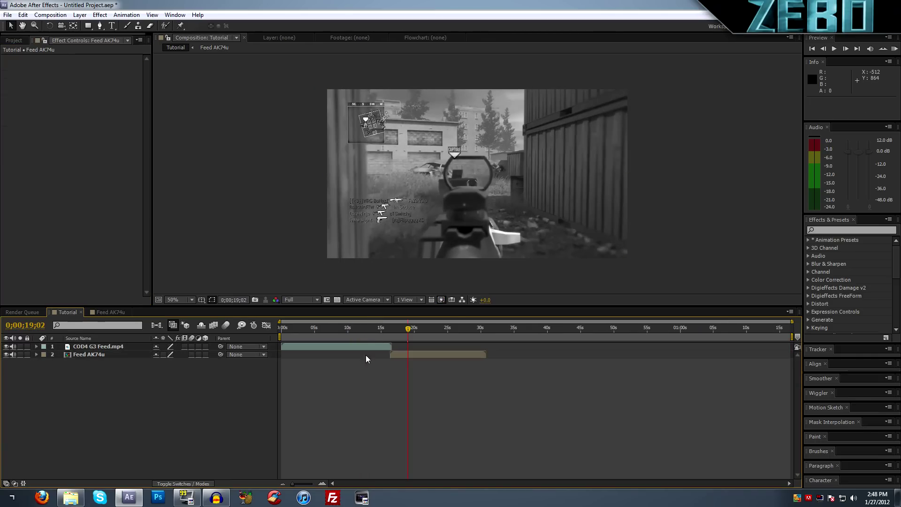
click(373, 330)
drag(373, 333, 408, 330)
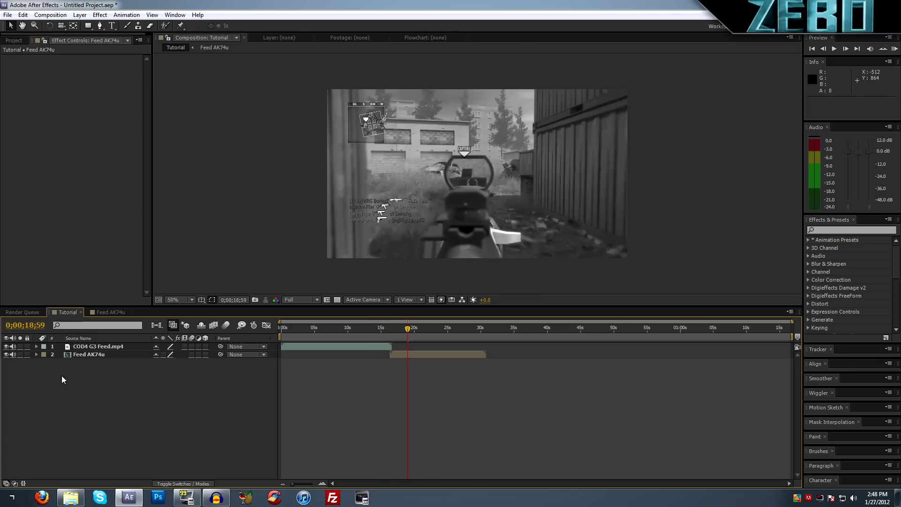
click(93, 357)
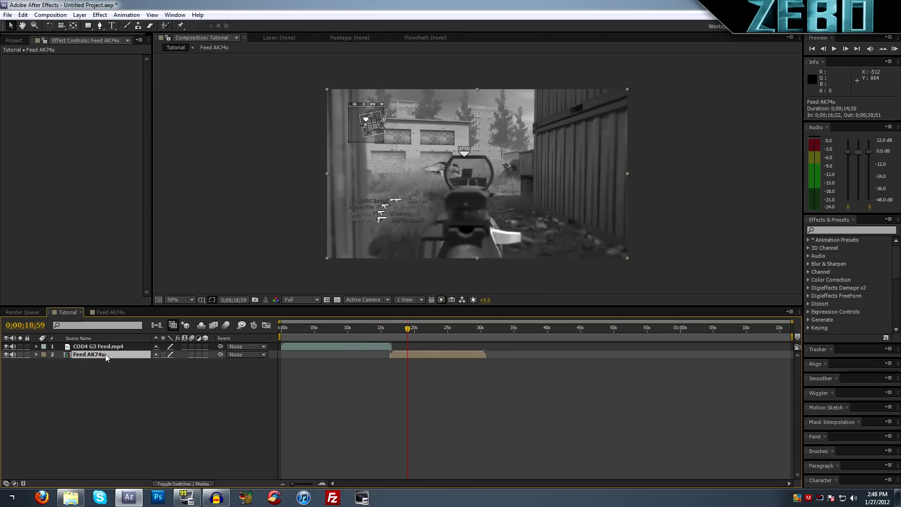
click(435, 331)
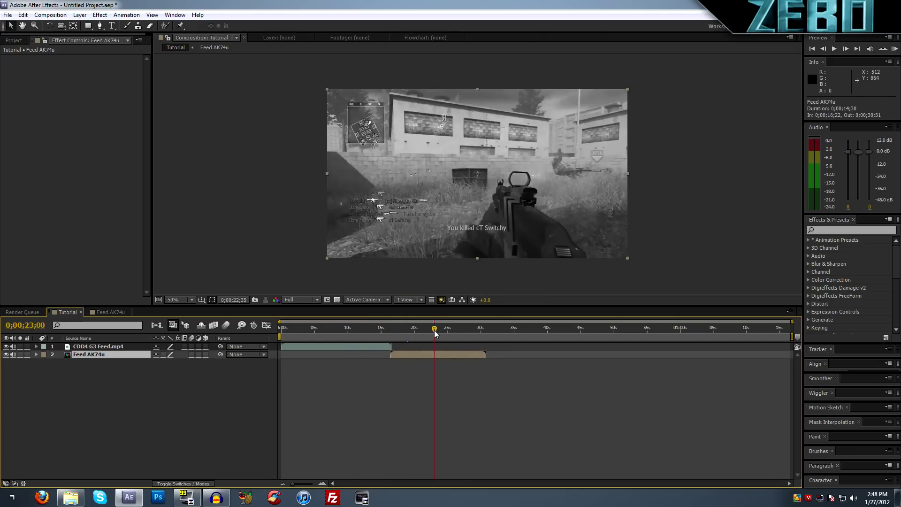
click(93, 364)
click(93, 358)
- Inspect the nested Feed AK74u comp, then add raw Feed AK74u.mp4 to the Tutorial timeline
double_click(92, 356)
click(514, 328)
click(418, 374)
click(68, 313)
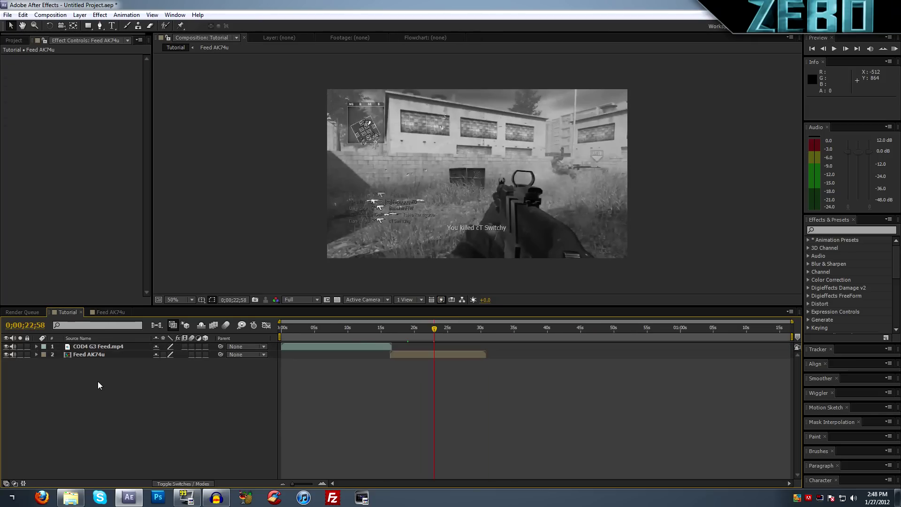
click(20, 43)
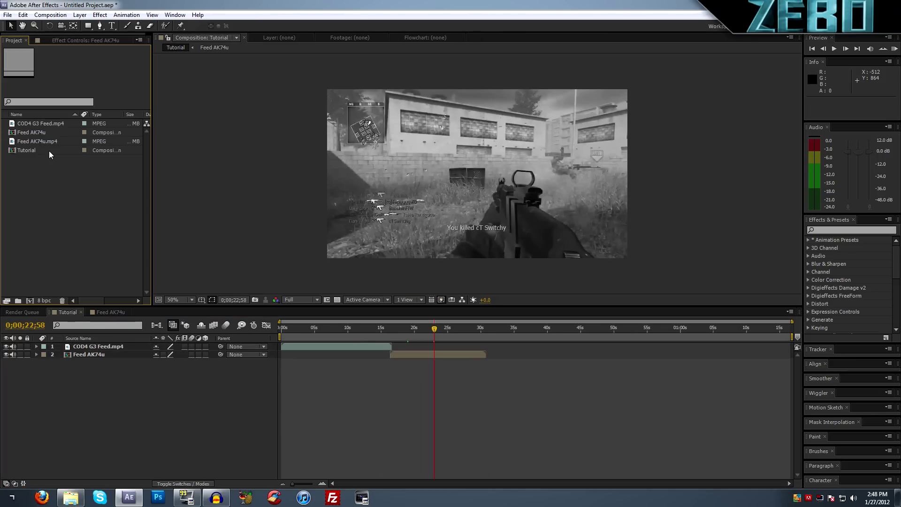
drag(45, 140, 112, 353)
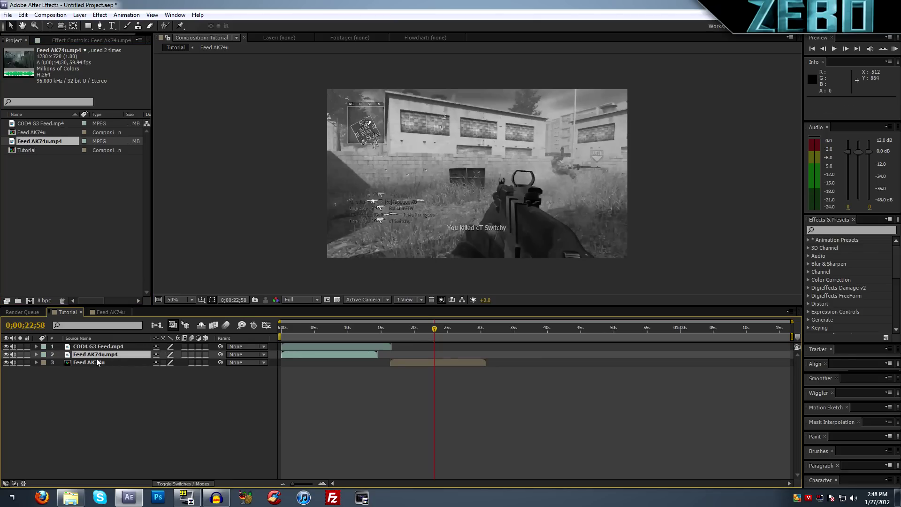
- Delete the nested Feed AK74u layer and start Feed AK74u.mp4 where the G3 clip ends
click(105, 362)
key(Delete)
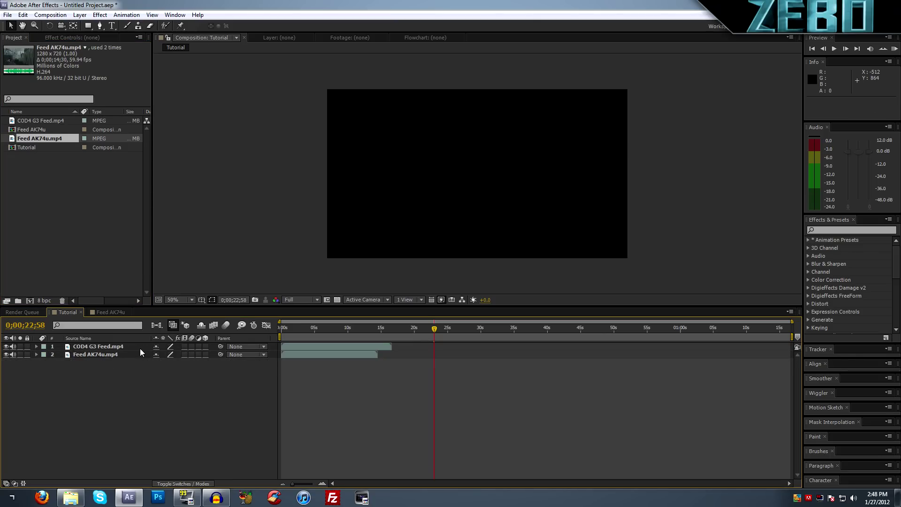
drag(370, 354, 475, 353)
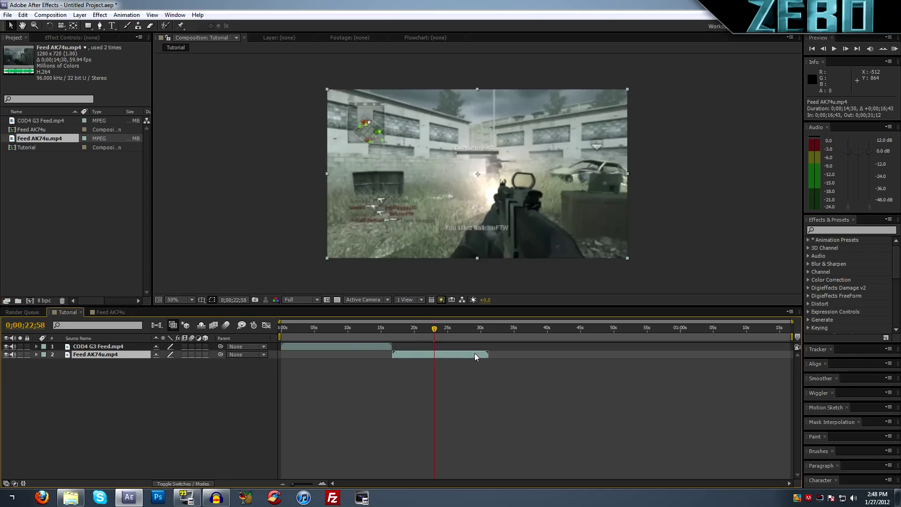
click(100, 354)
shift+click(96, 349)
right_click(97, 348)
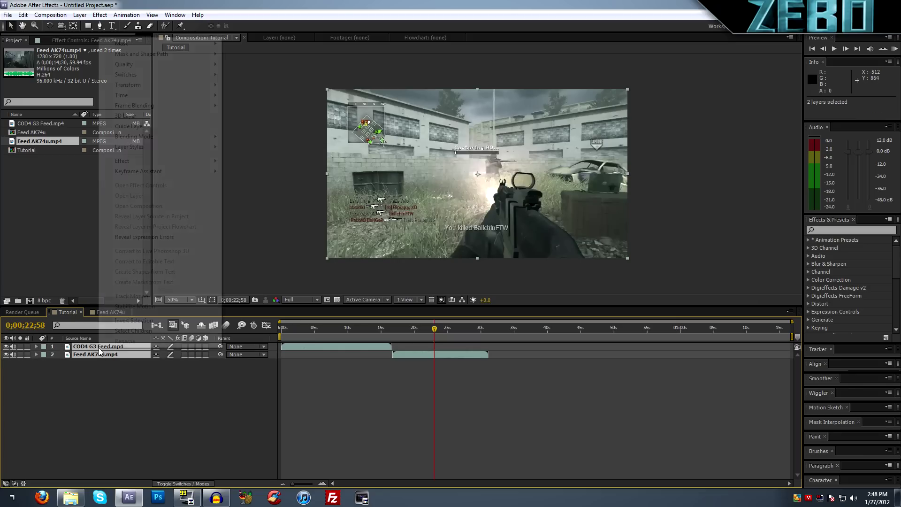
key(Escape)
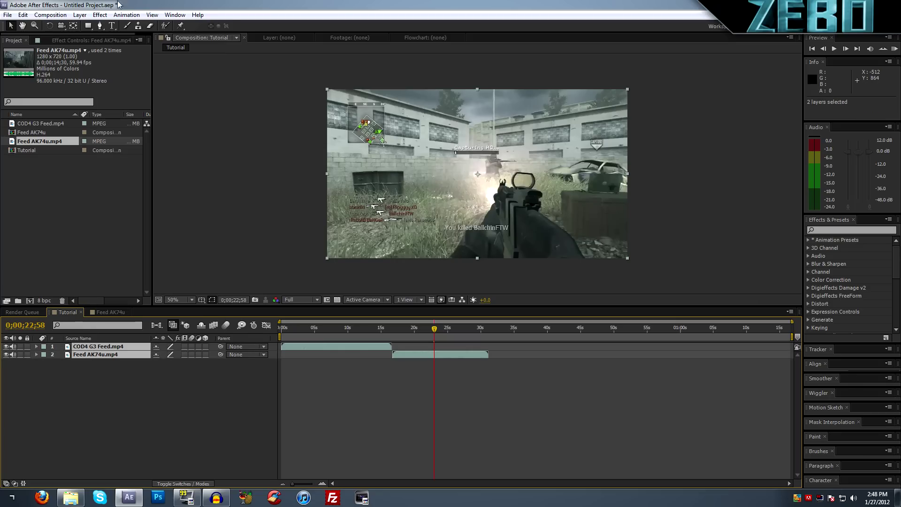
- Pre-compose both clip layers into Pre-comp 1 with Move all attributes
click(80, 14)
mouse_move(66, 16)
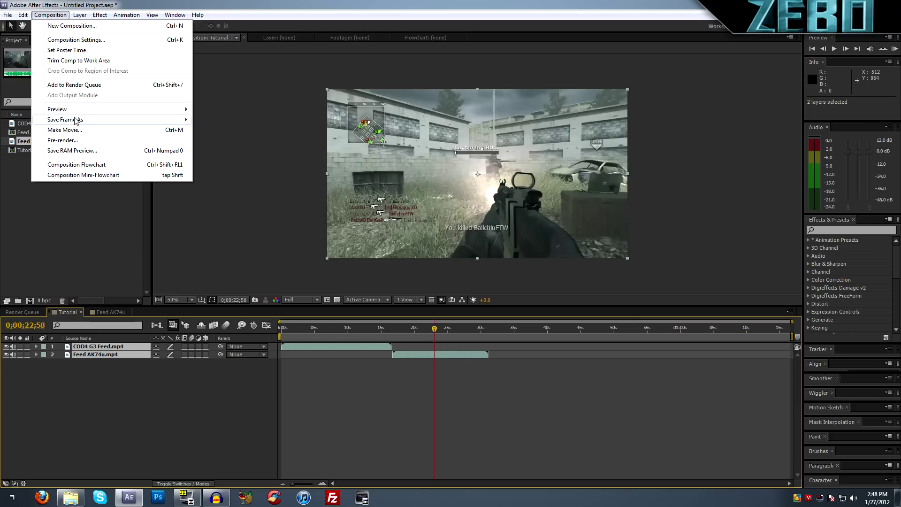
mouse_move(77, 122)
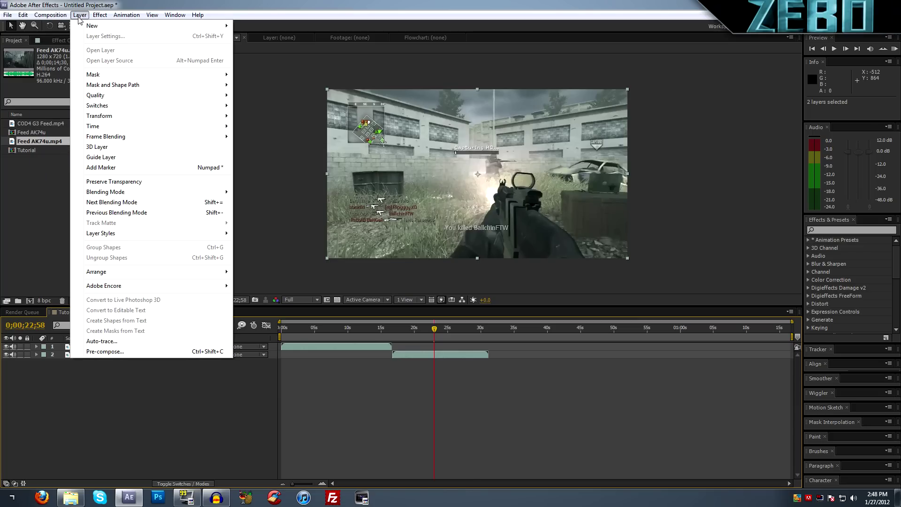
click(200, 351)
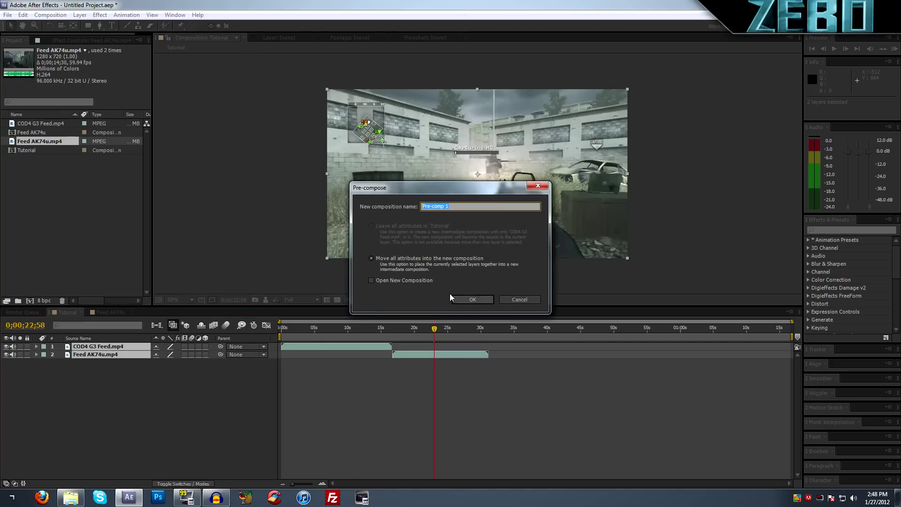
click(421, 260)
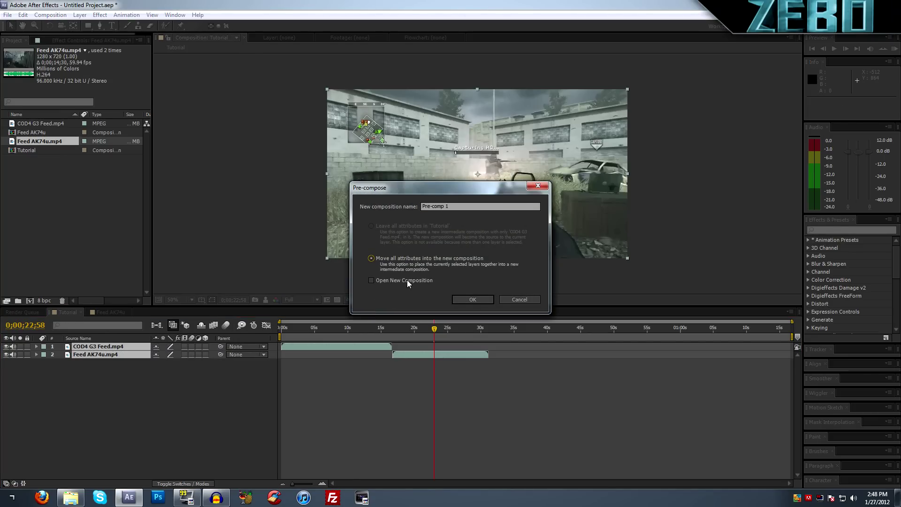
click(473, 300)
click(110, 313)
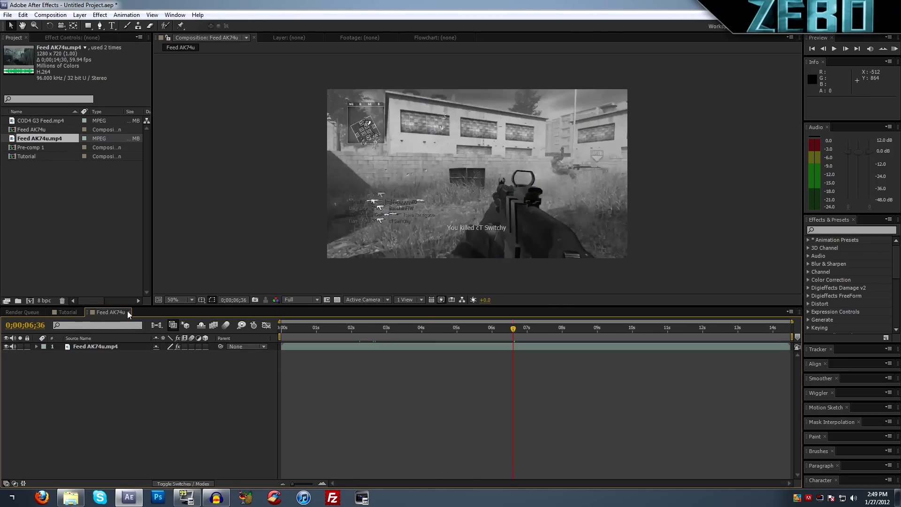
click(130, 313)
click(100, 347)
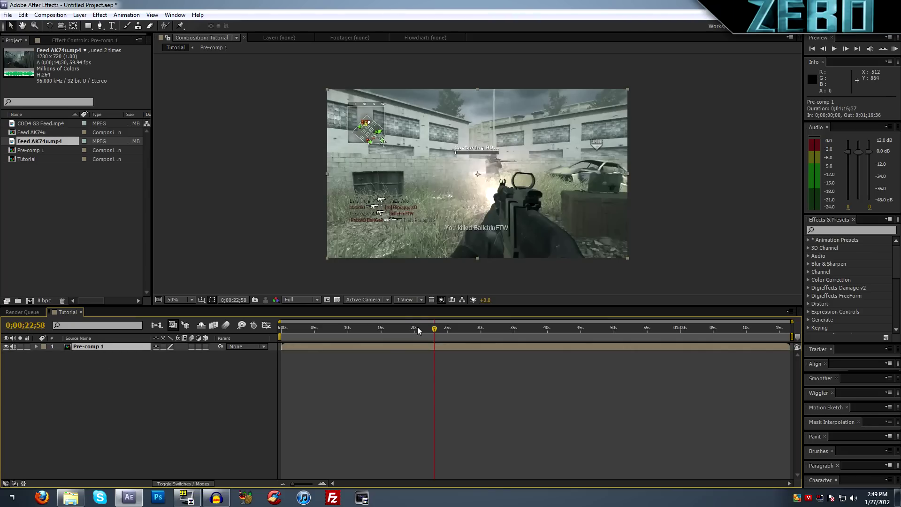
click(304, 334)
drag(303, 338, 372, 334)
click(164, 373)
click(81, 348)
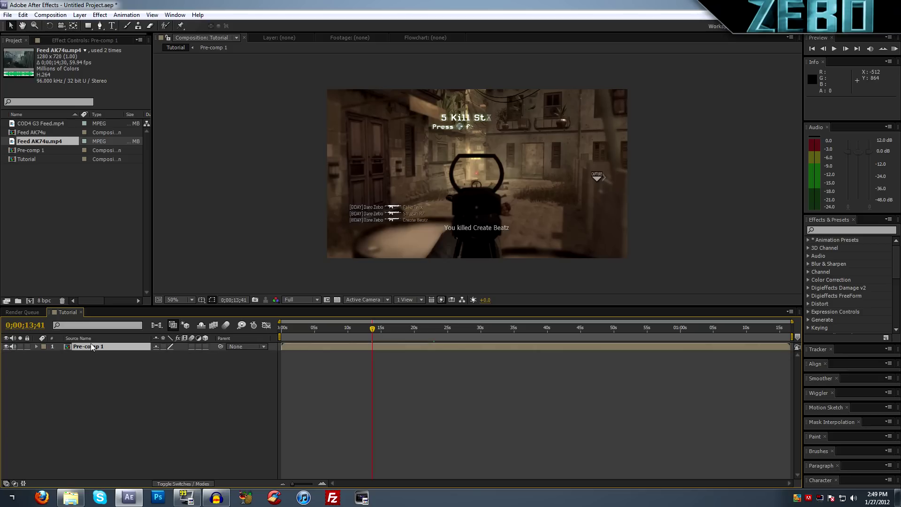
click(313, 329)
drag(313, 329, 427, 329)
click(474, 364)
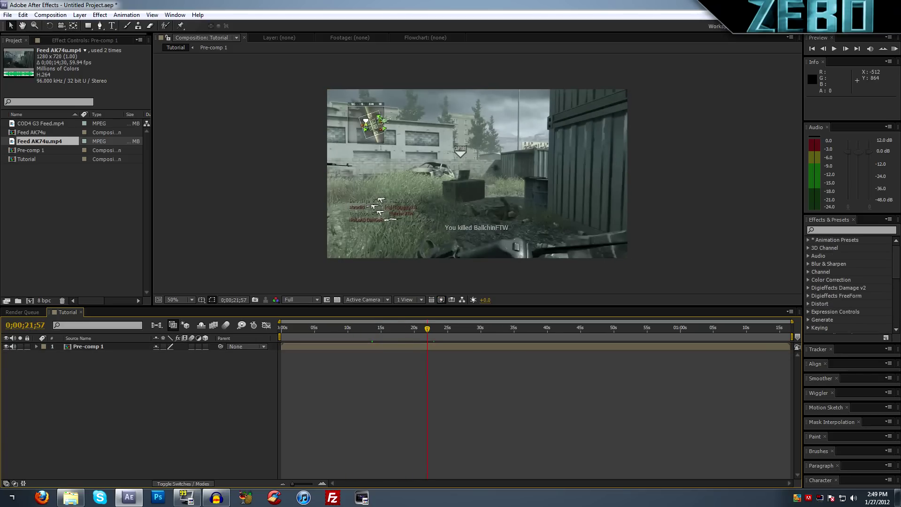
click(857, 220)
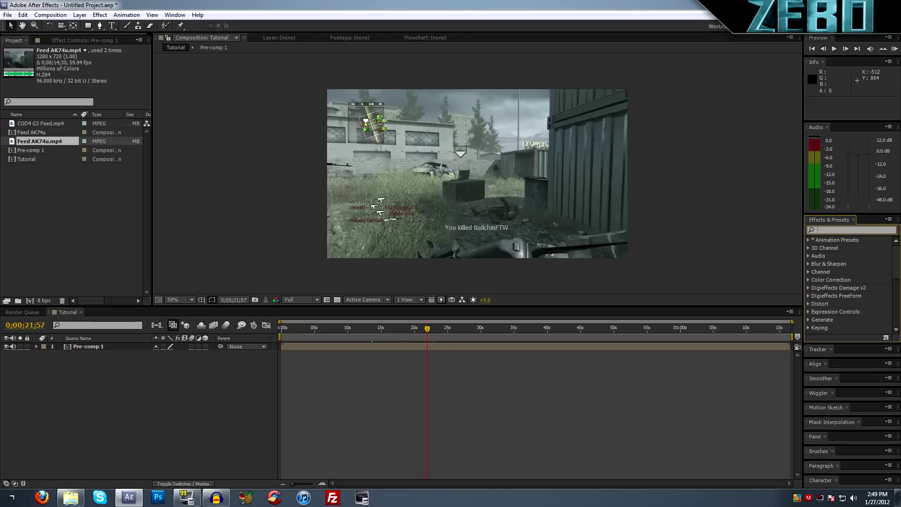
text(color cor)
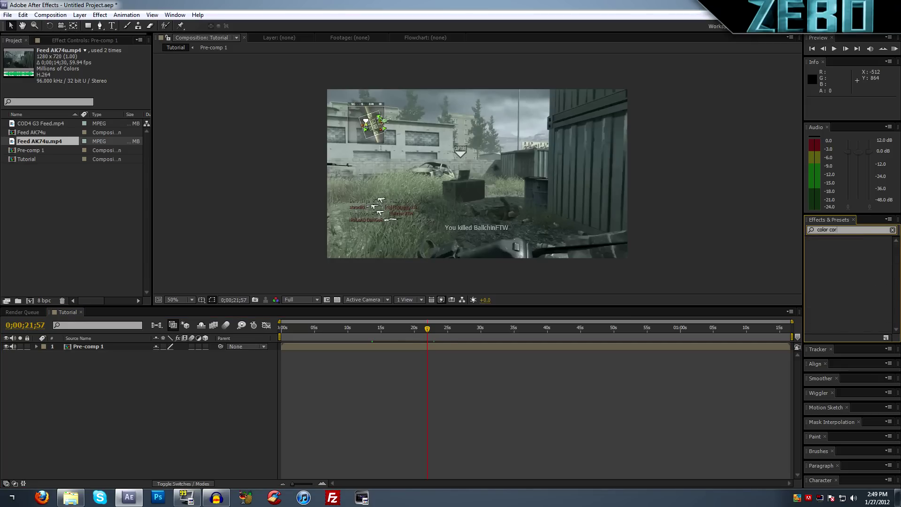
key(BackSpace)
key(BackSpace)
key(BackSpace)
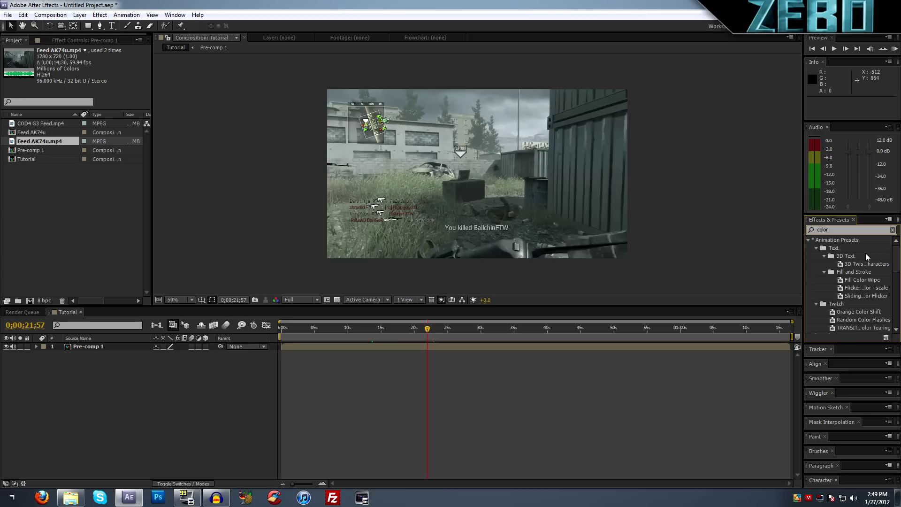
key(BackSpace)
click(893, 229)
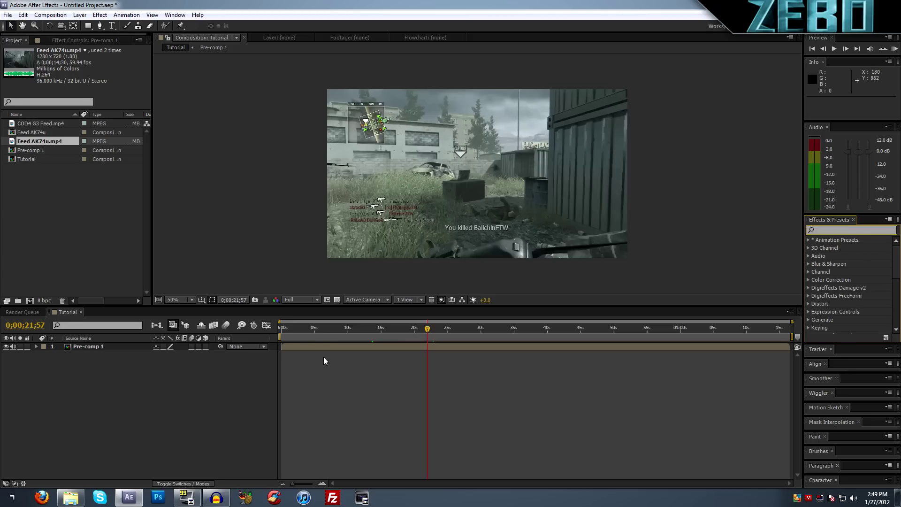
- Return the Tutorial comp to 0;00;00;00 and scrub forward through the footage to about 1;50
click(310, 331)
drag(310, 331, 280, 331)
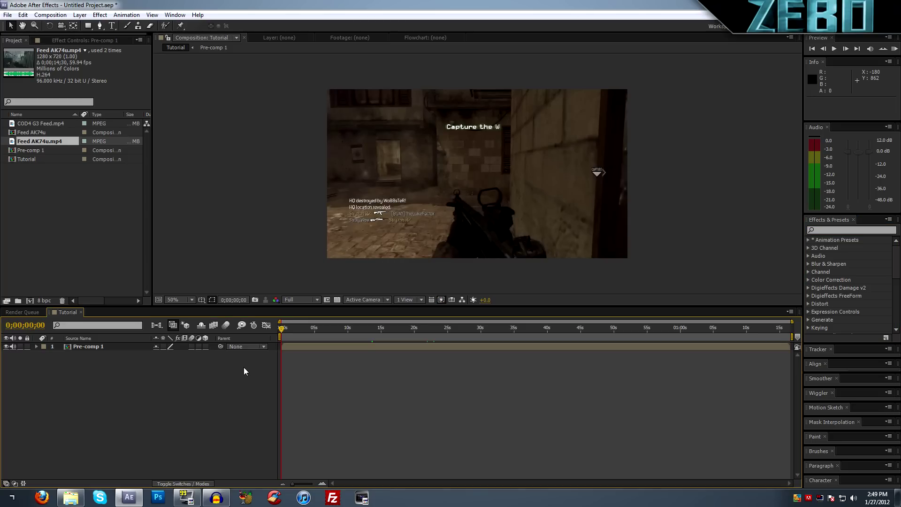
click(291, 331)
drag(291, 332, 339, 330)
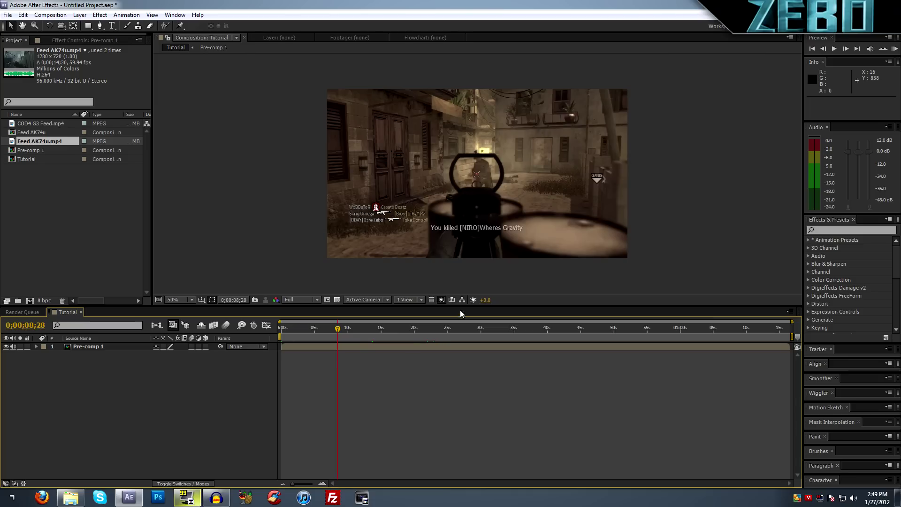